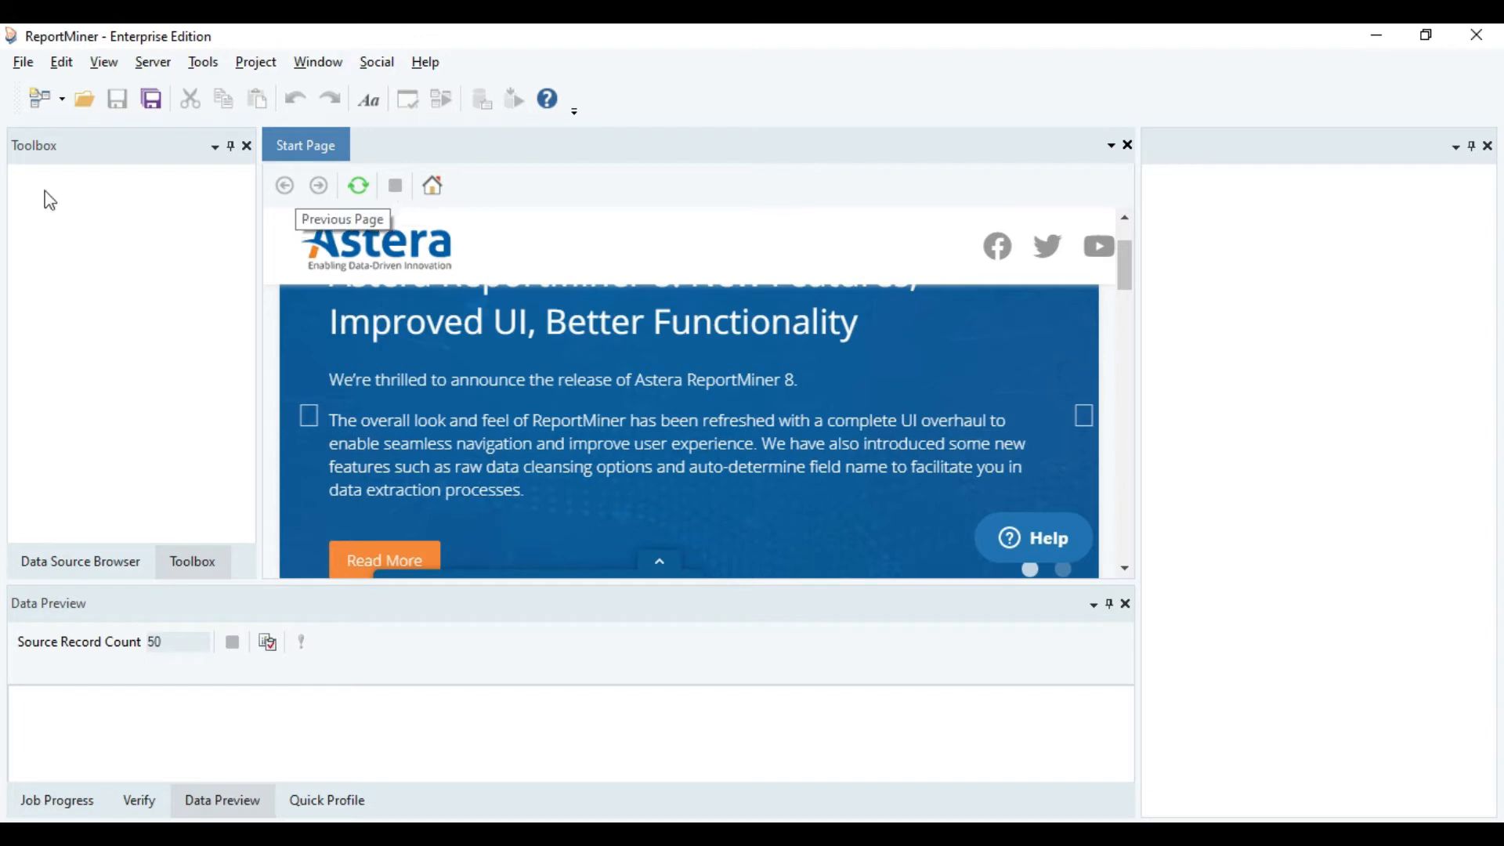
Create a new report model using ISS20-25B-4-20MA.pdf as the source file.
left_click(17, 66)
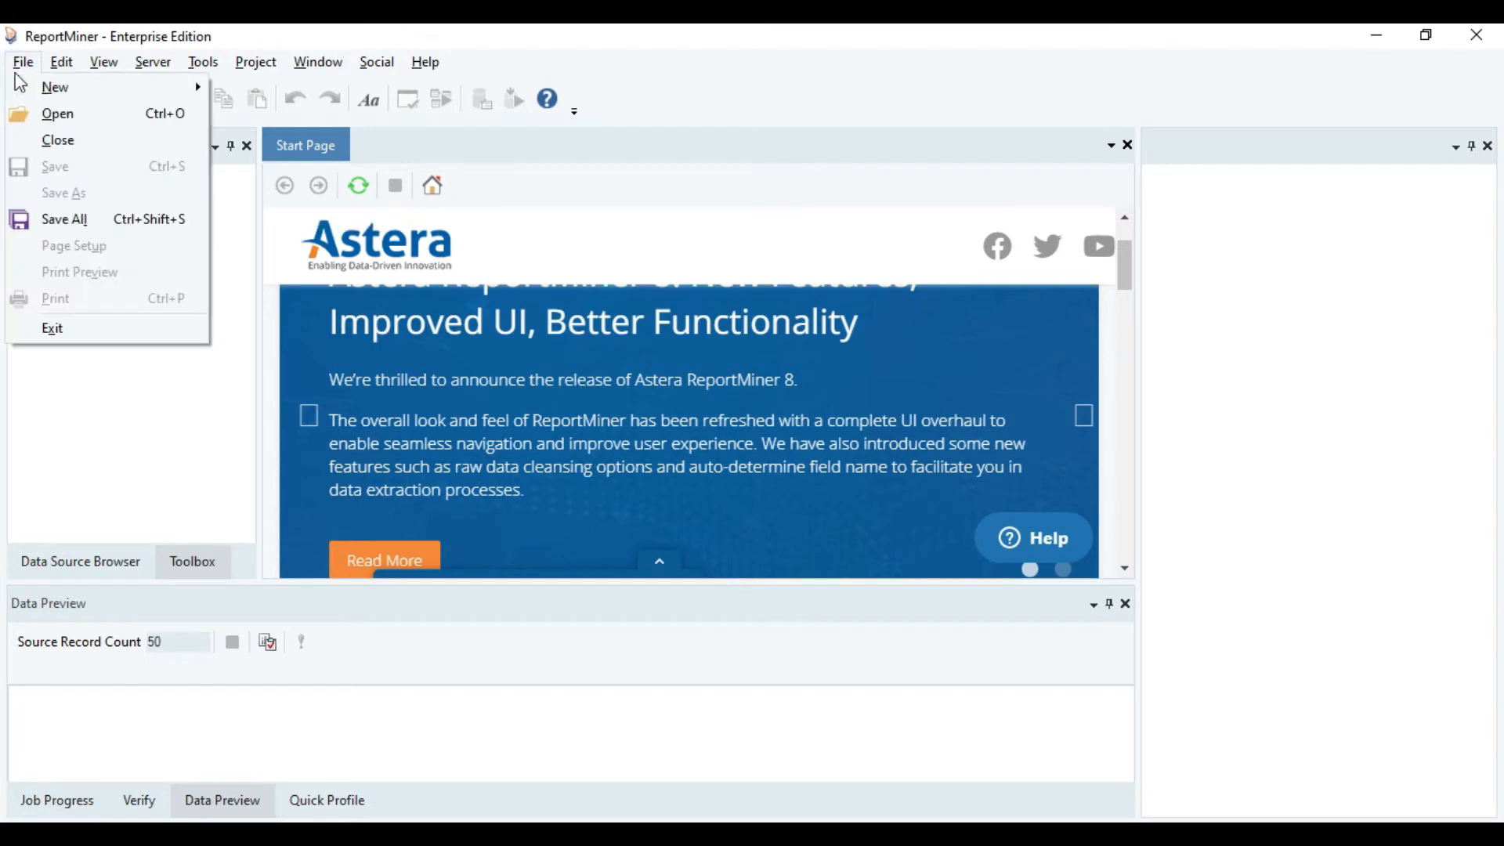
mouse_move(55, 87)
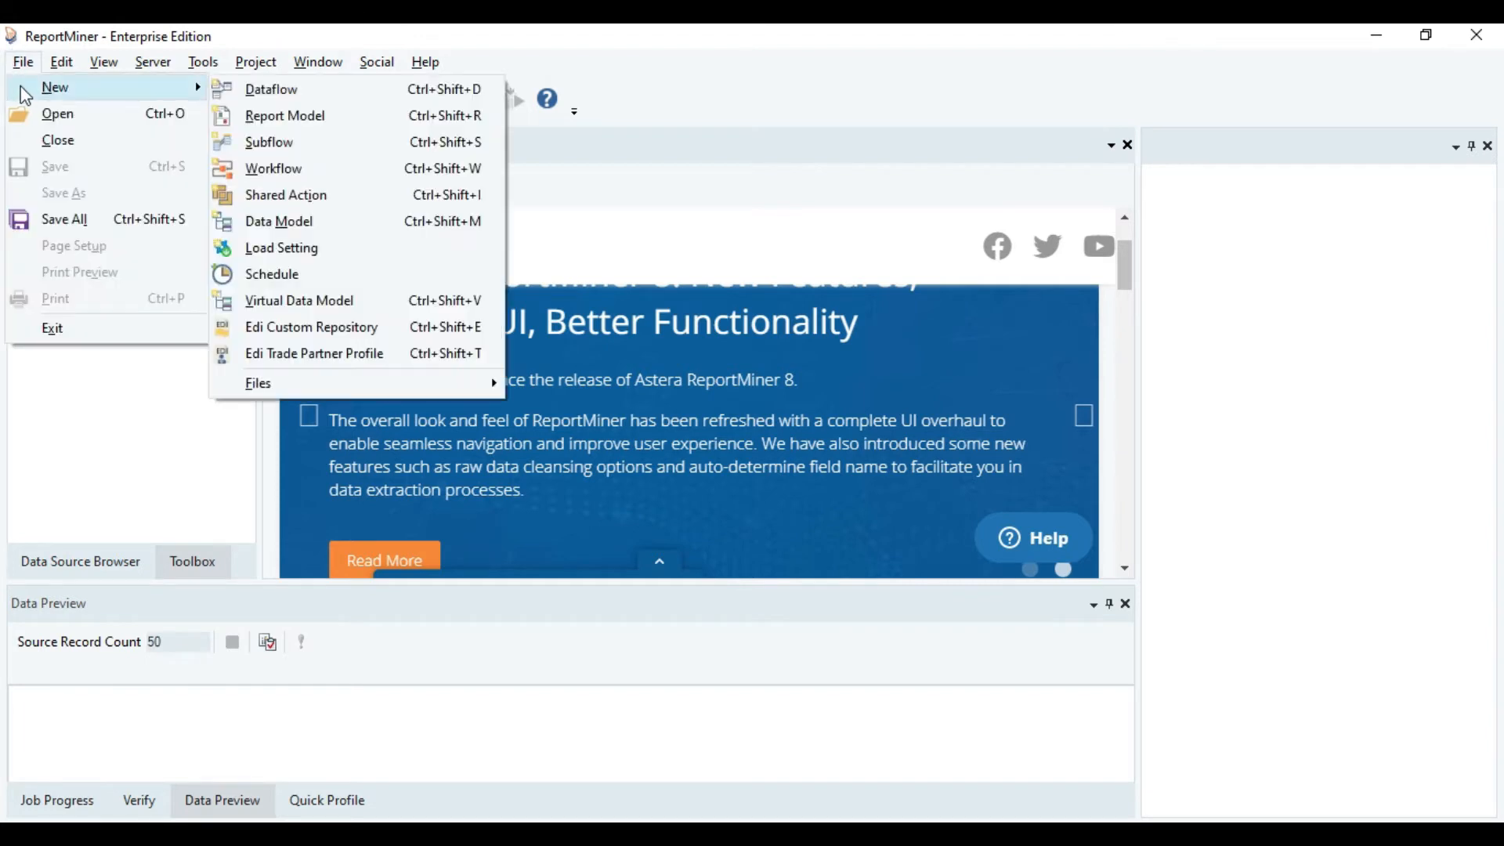
left_click(282, 130)
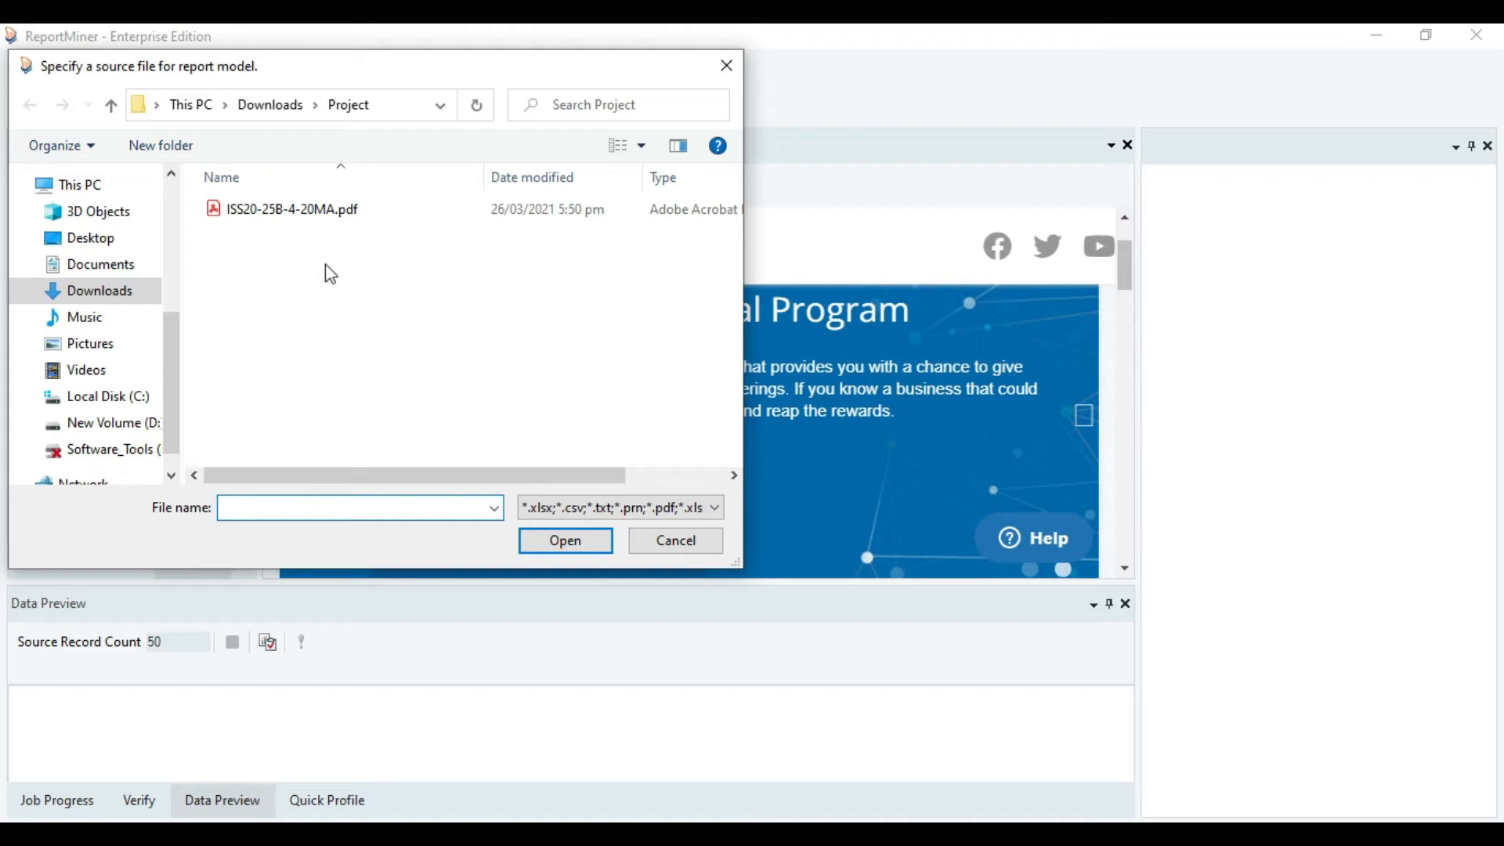
left_click(305, 211)
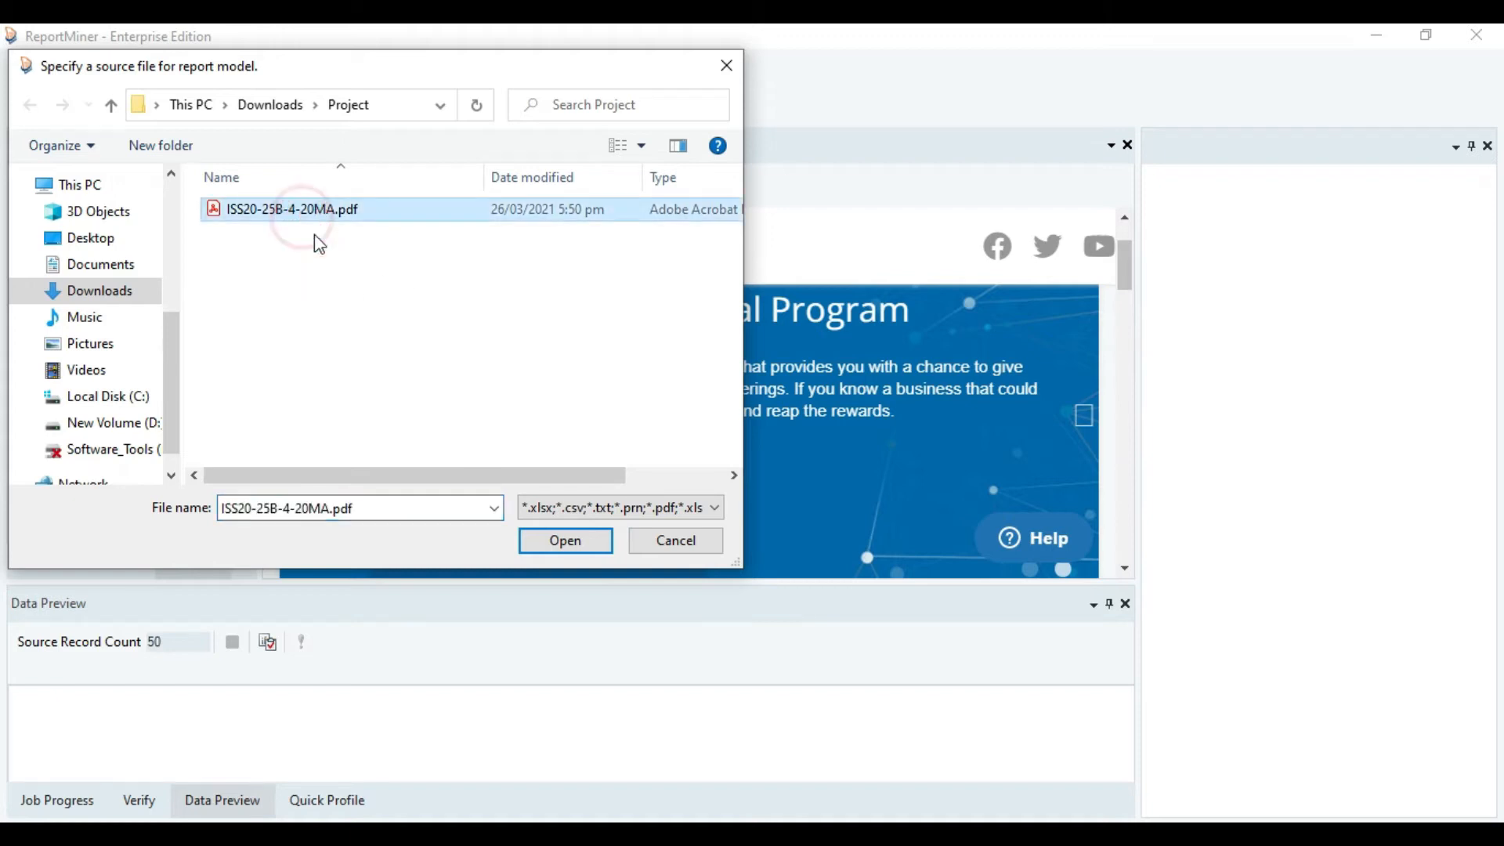
left_click(563, 544)
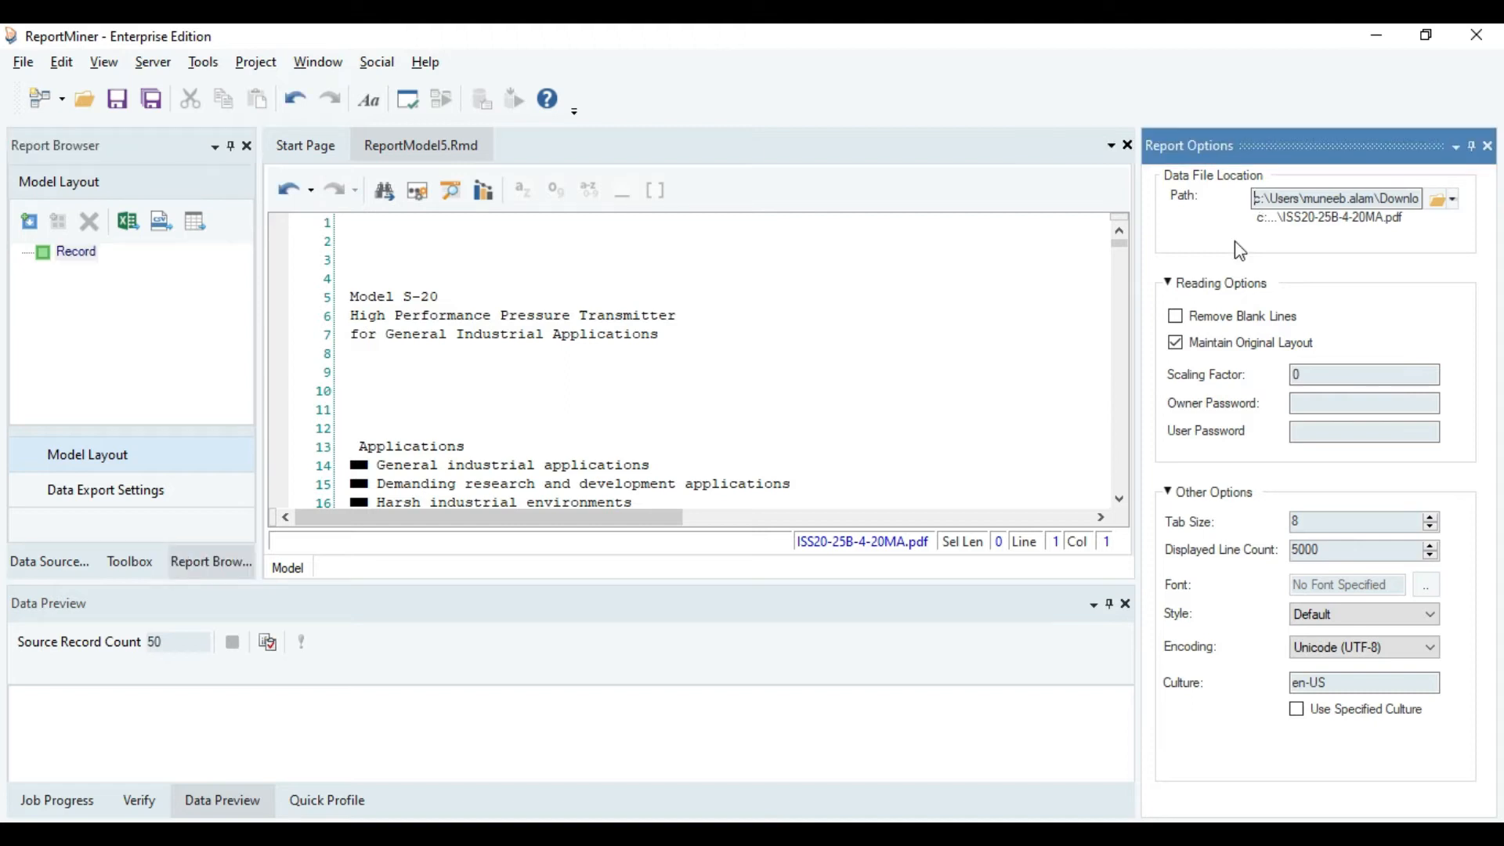
Enlarge the report view around the Electrical connections table and set the PDF reading scaling factor to 3.
left_click(1203, 225)
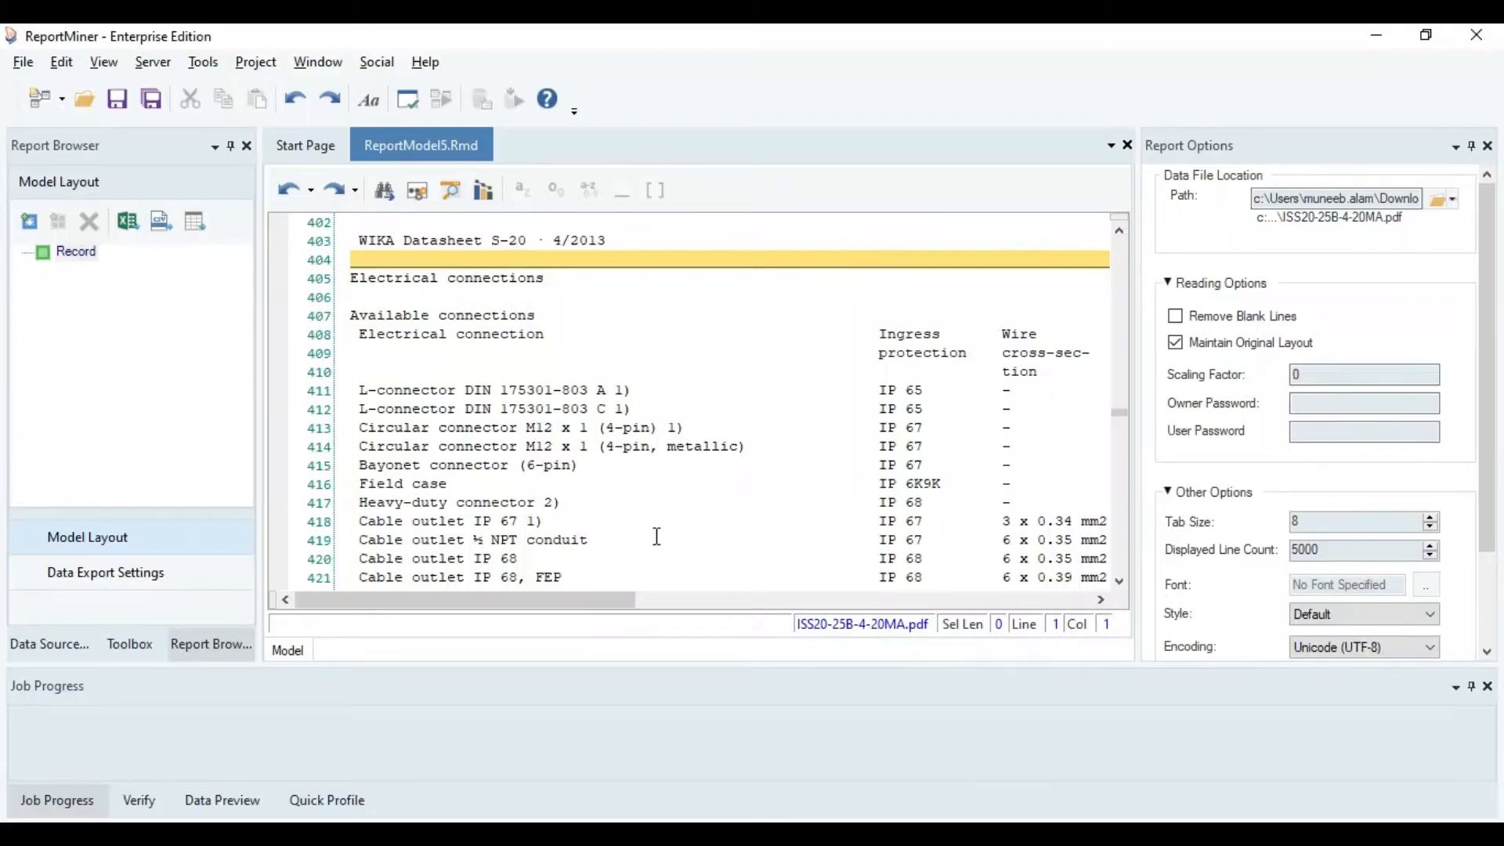
left_click_drag(662, 664, 660, 739)
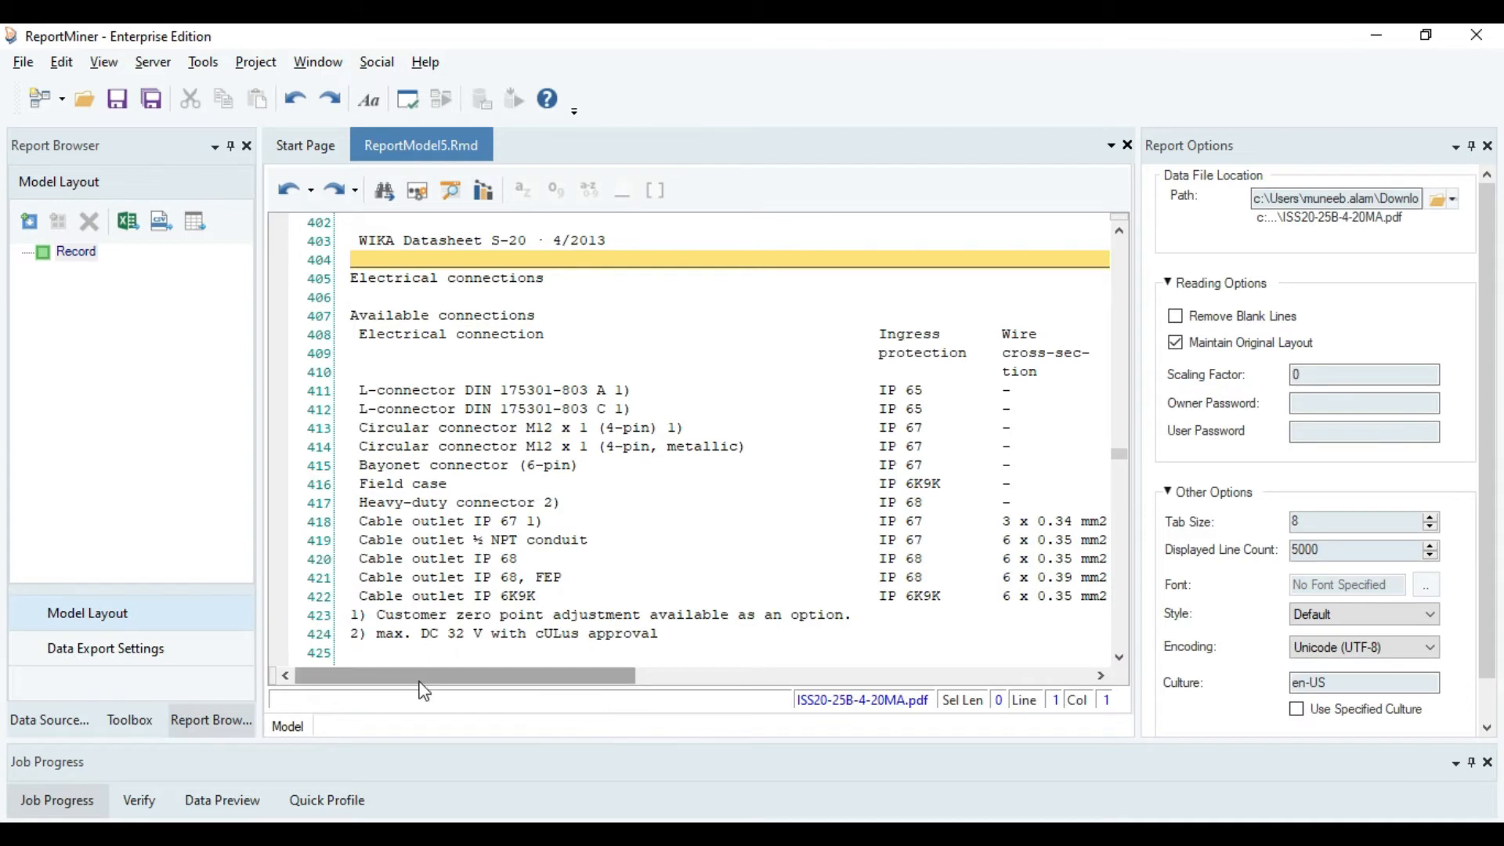
left_click_drag(424, 679, 688, 683)
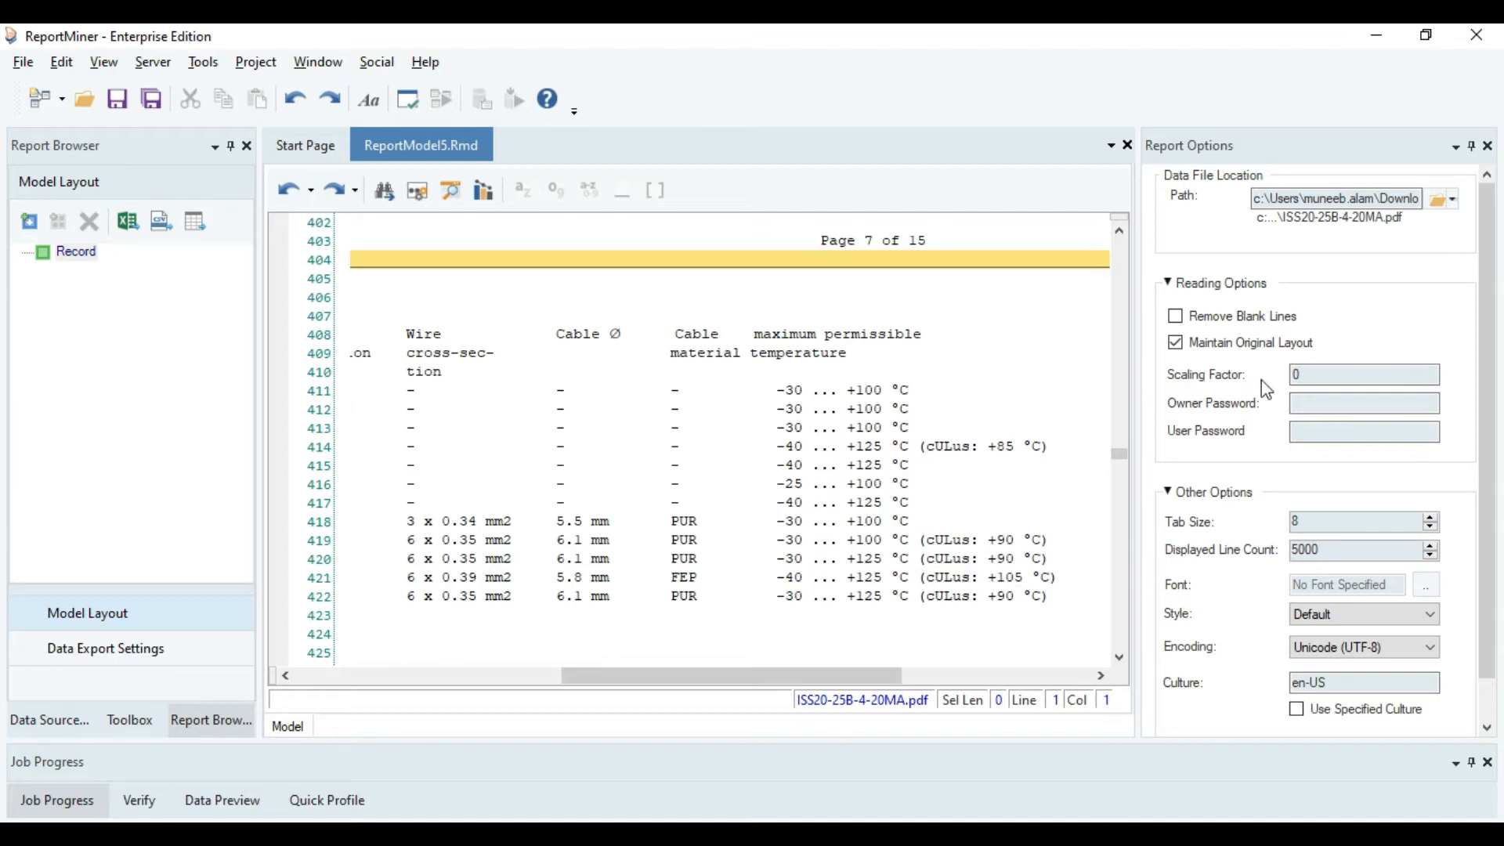
left_click(1319, 368)
key("BackSpace")
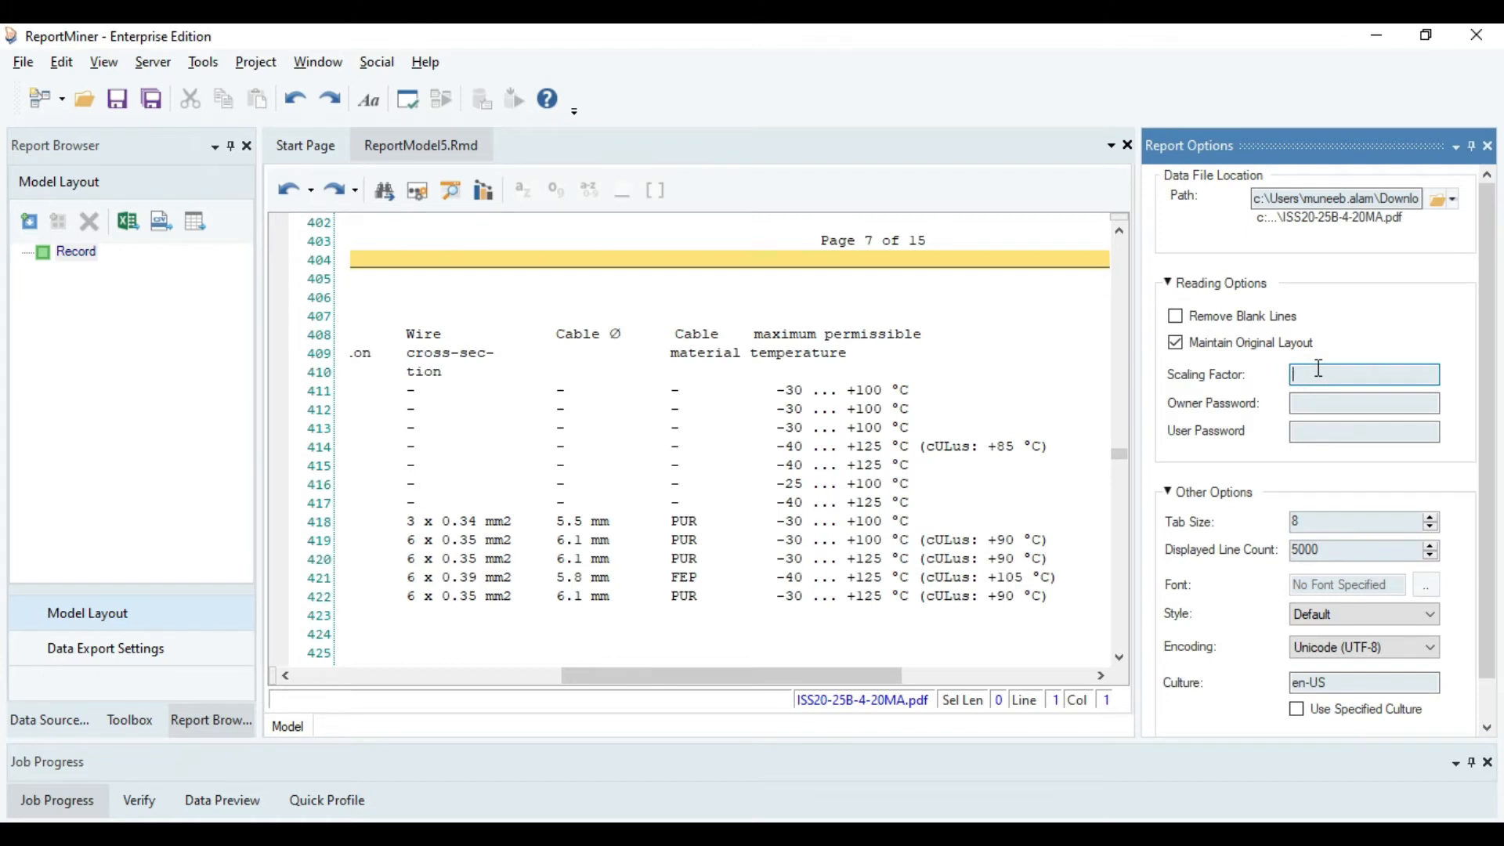
type("3")
left_click(824, 679)
mouse_move(825, 679)
left_mouse_down()
mouse_move(695, 688)
mouse_move(819, 680)
left_mouse_up()
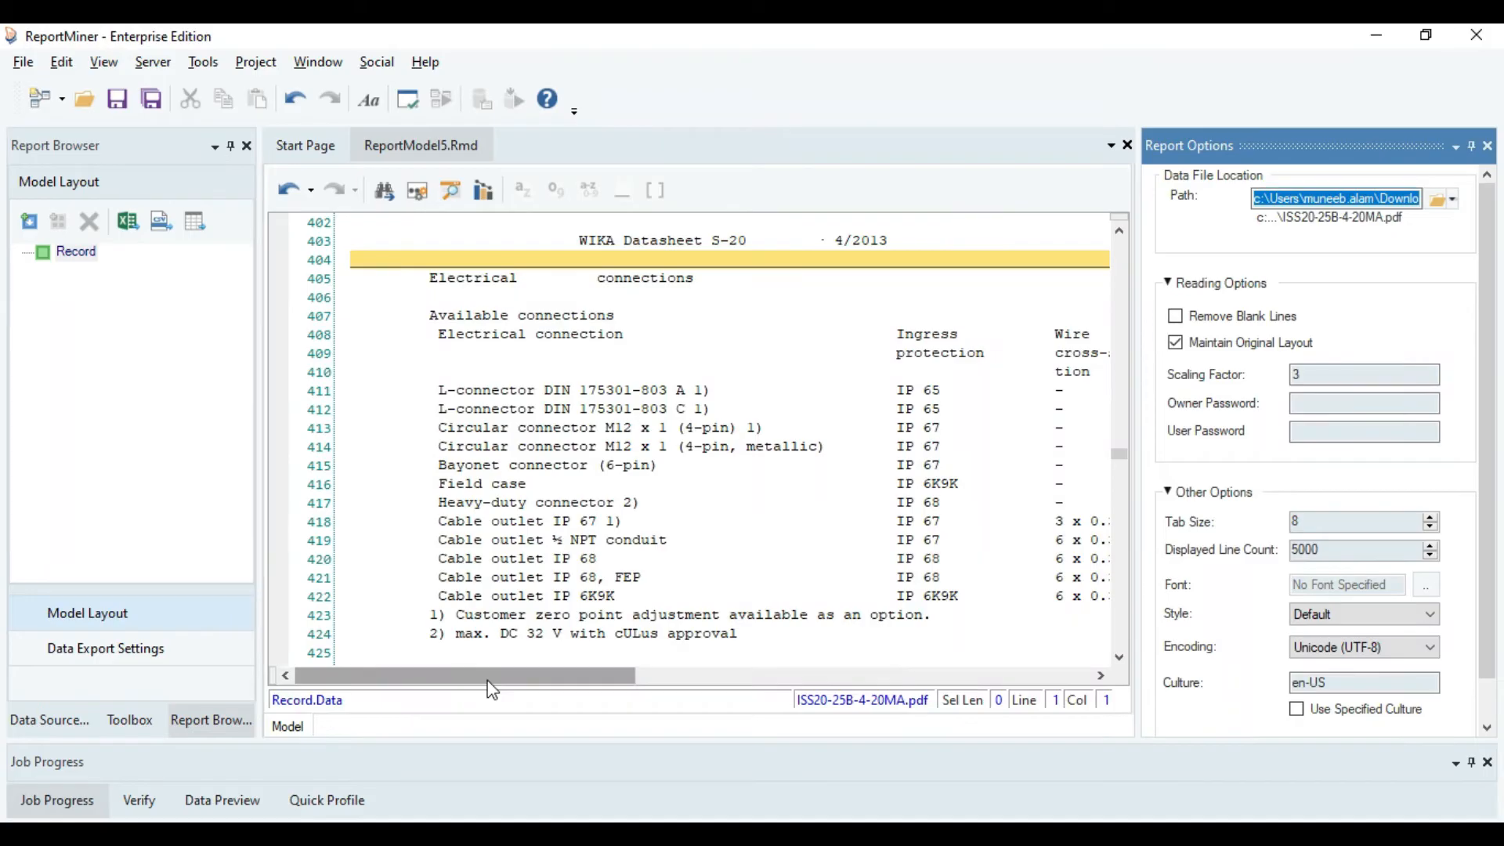
Add a data region to the record, matching IP, a blank and any alphabet or digit at the Ingress protection column.
right_click(78, 252)
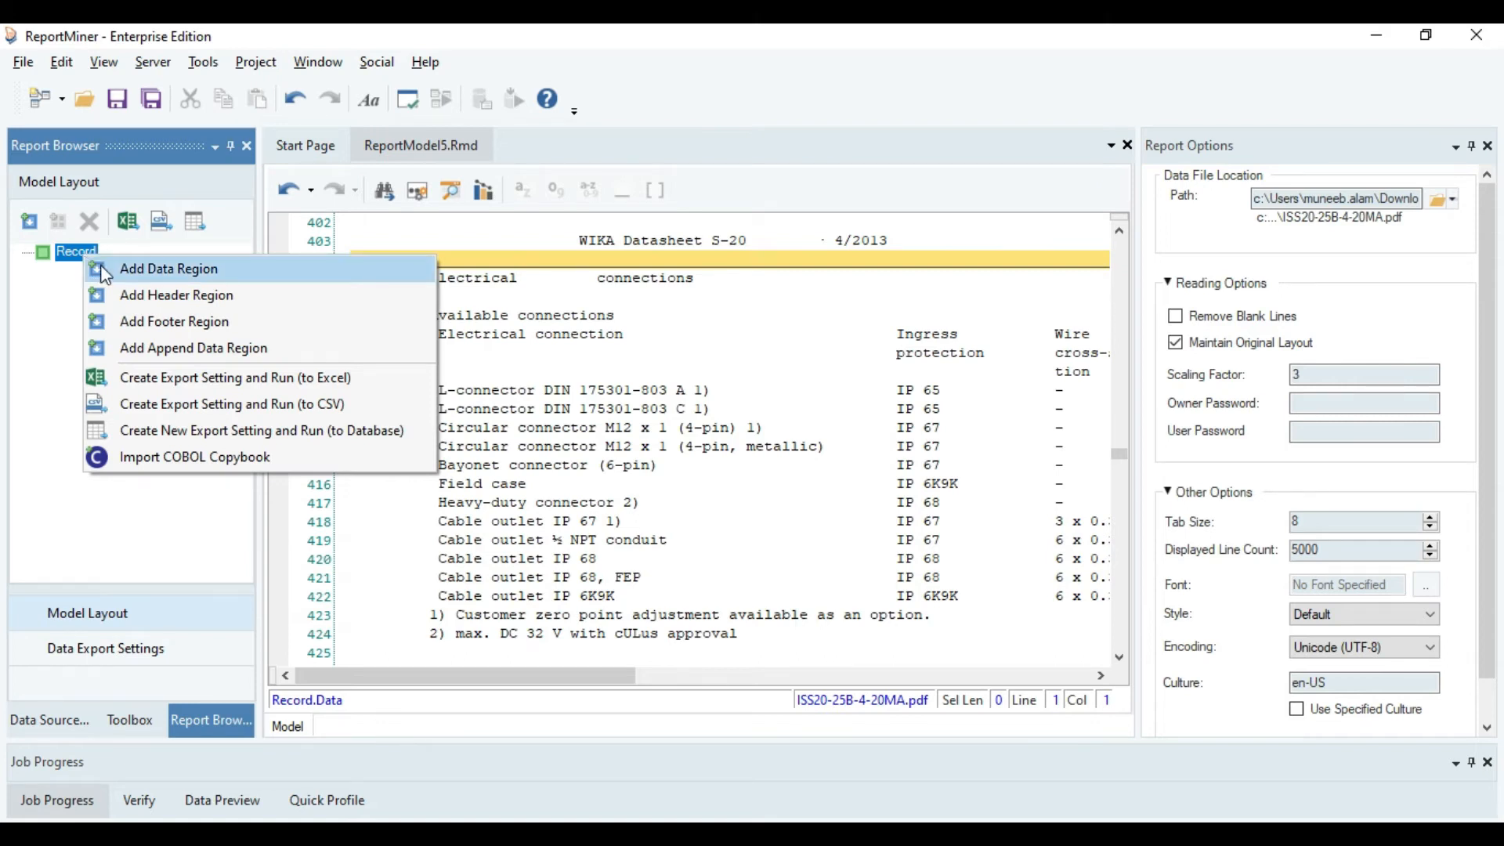
left_click(106, 274)
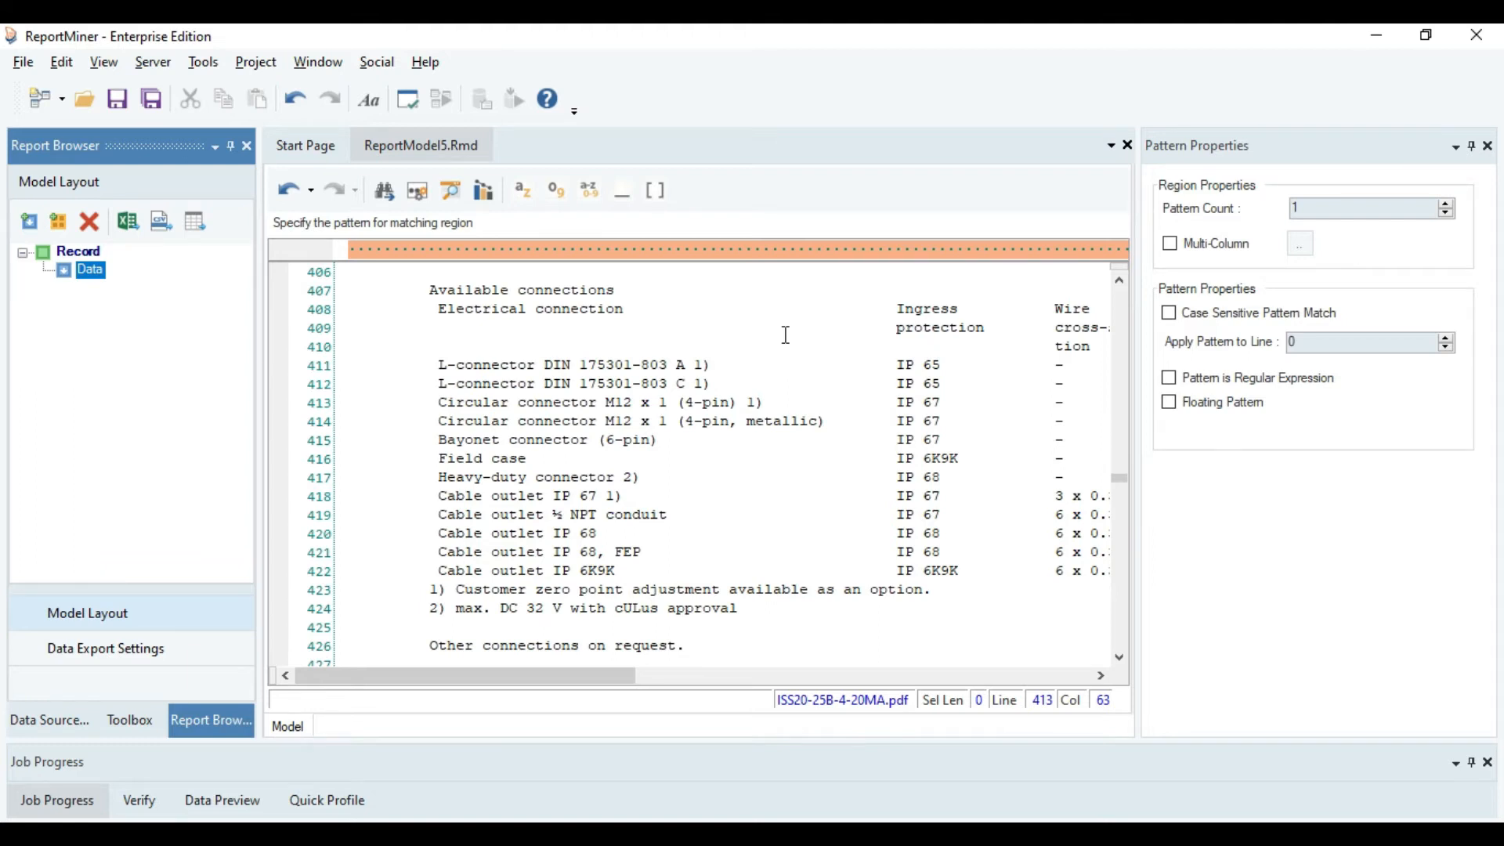
left_click(894, 381)
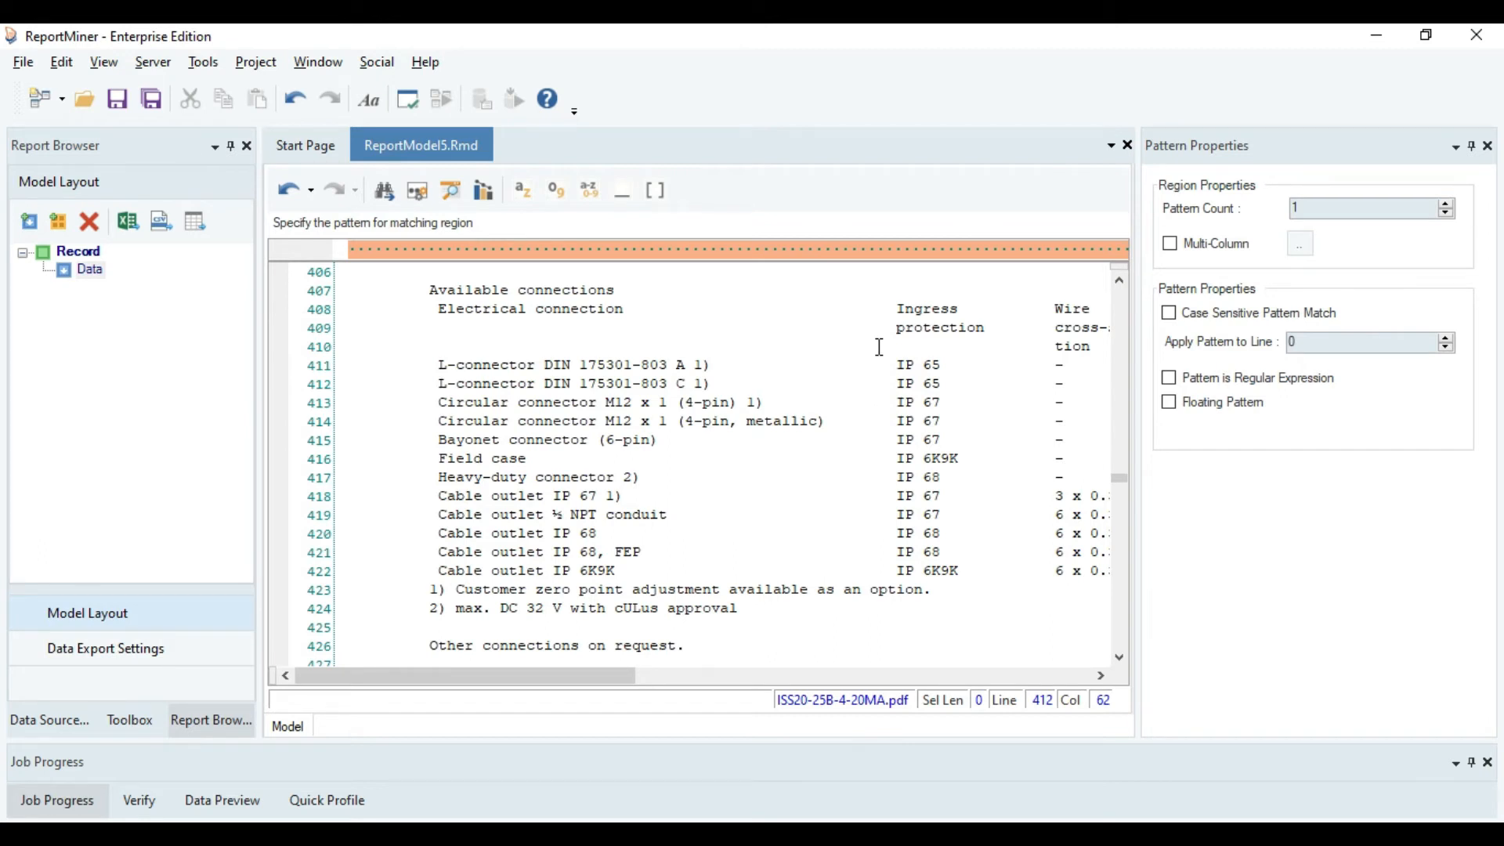
left_click(891, 249)
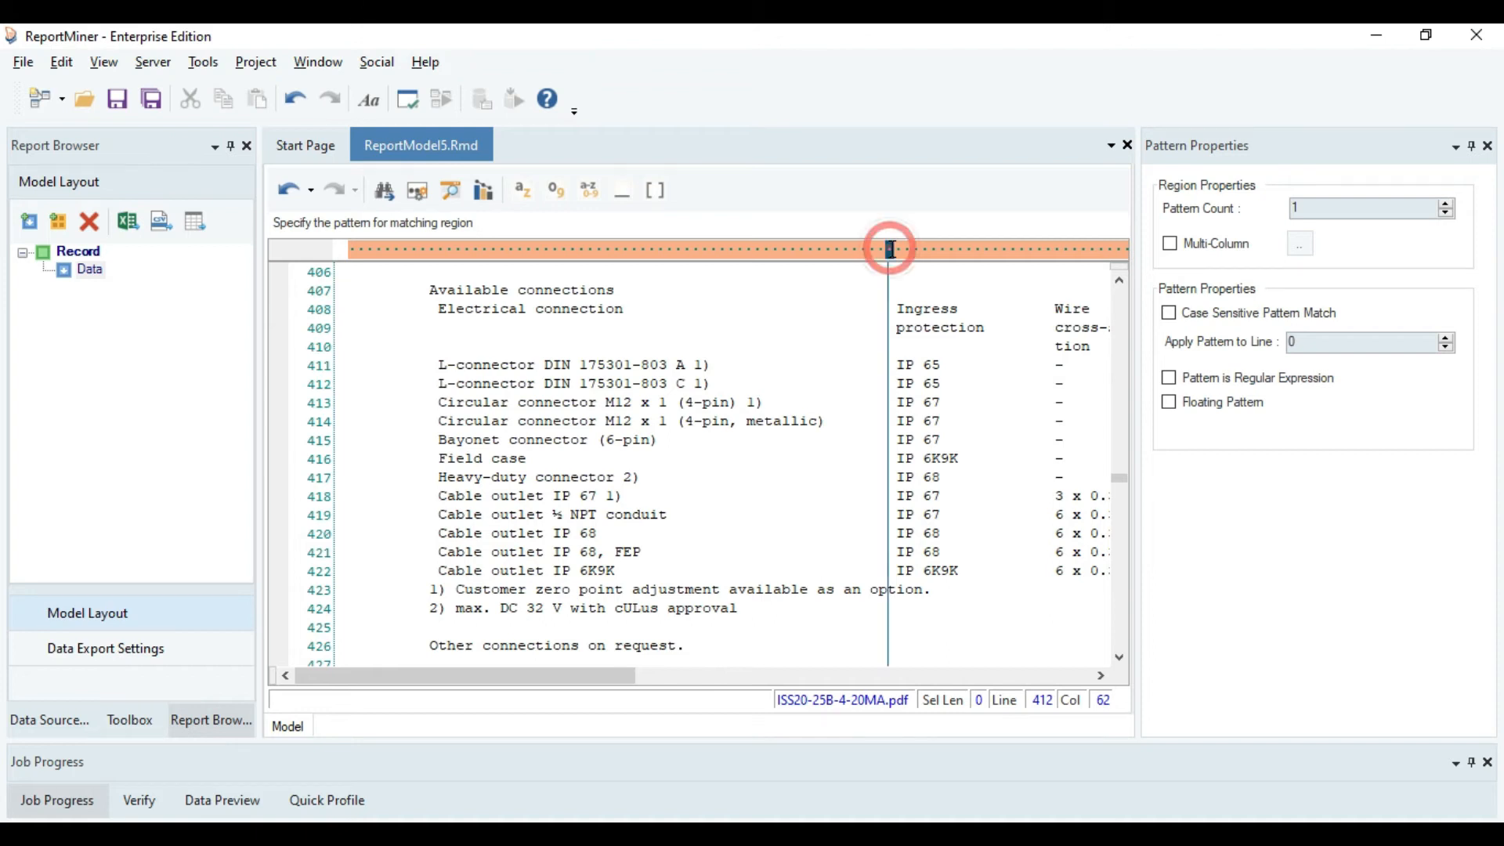
left_click(898, 249)
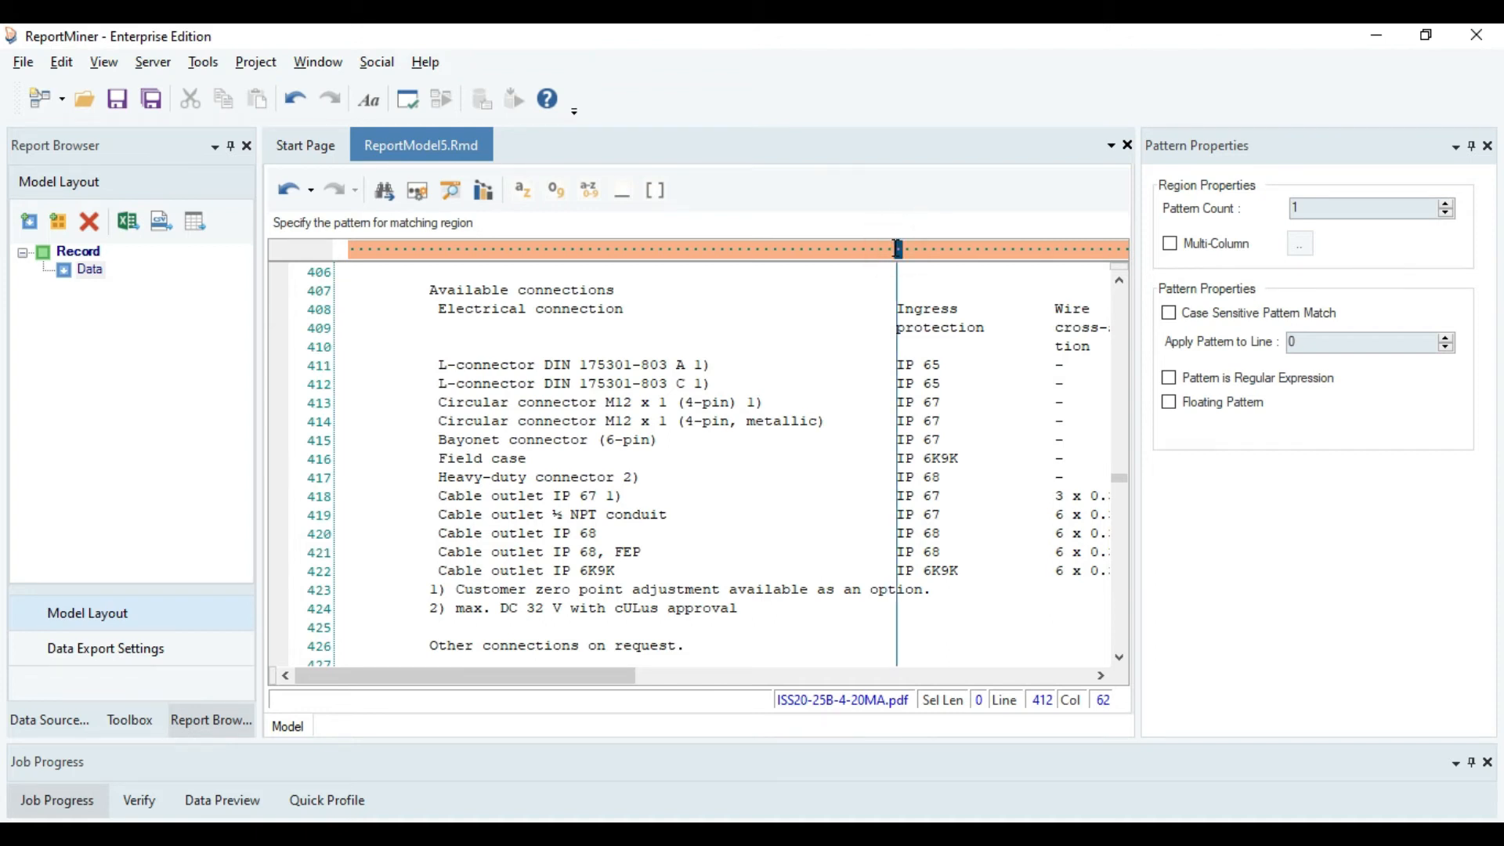
type("IP")
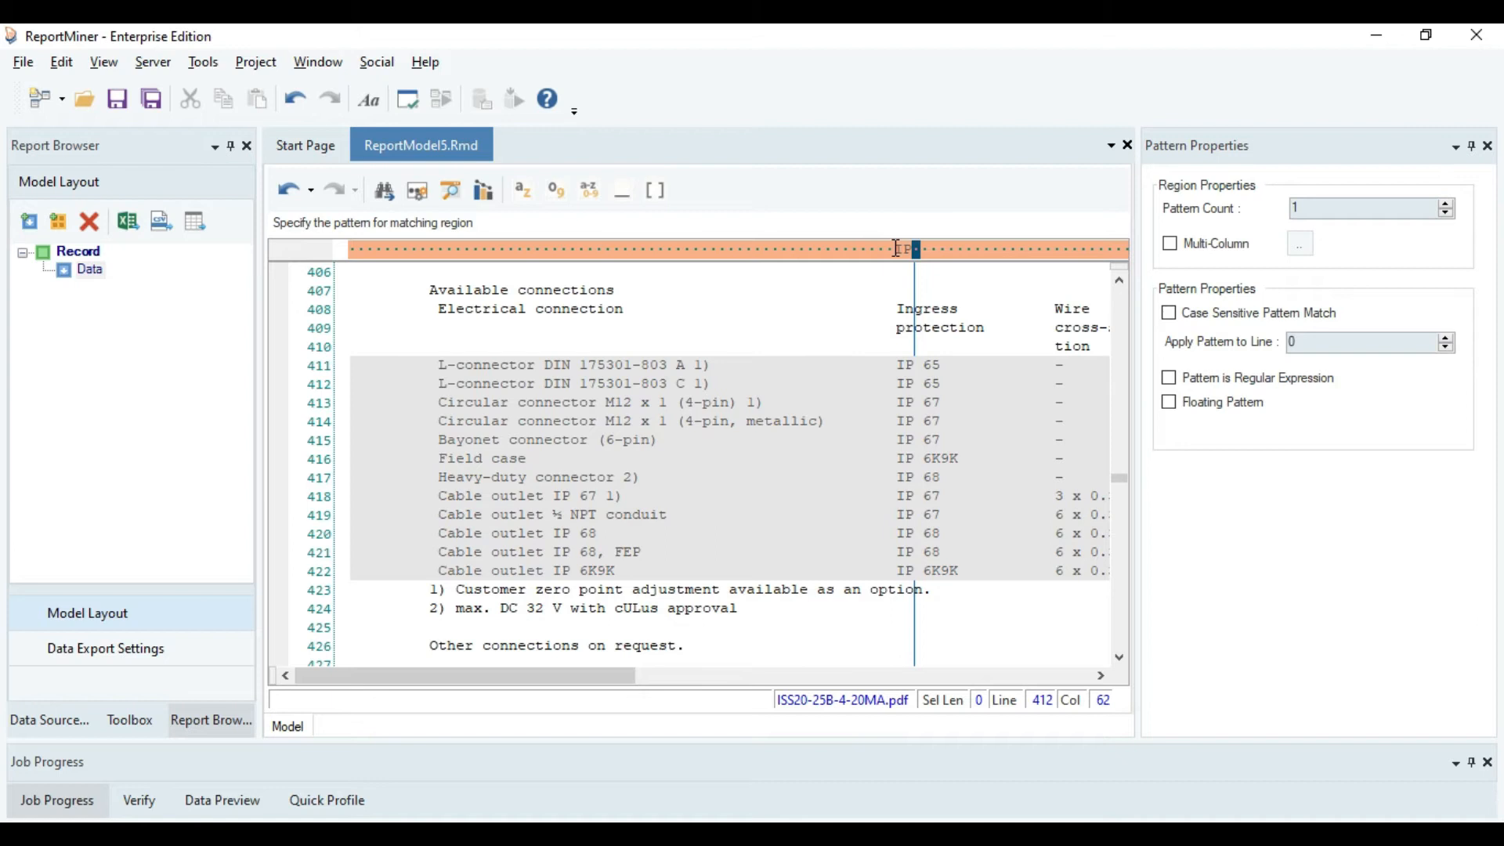
left_click(654, 192)
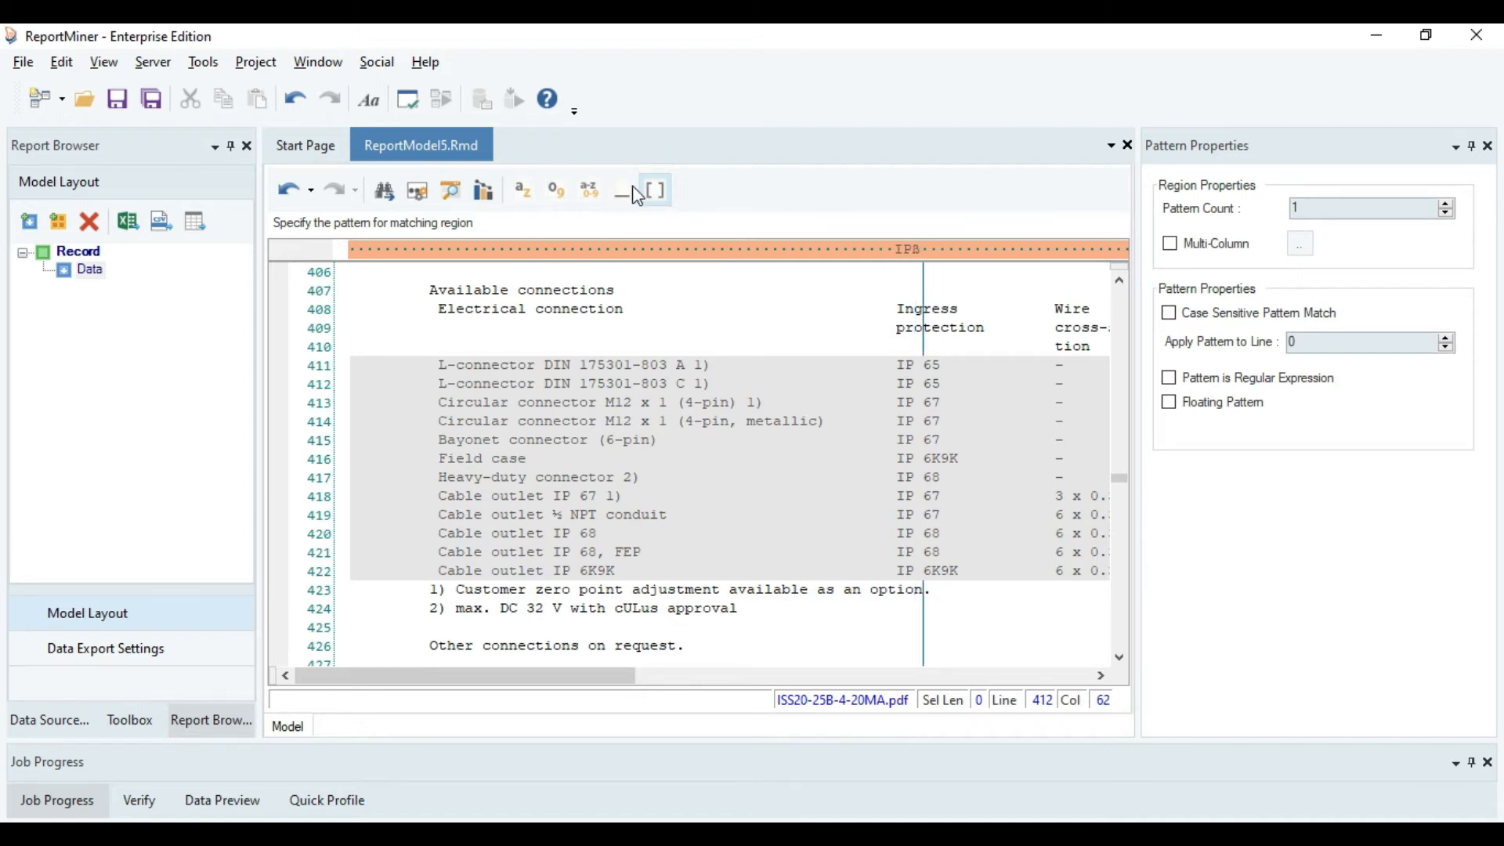
left_click(590, 191)
Add a data field covering the Electrical connection column on lines 411 to 422.
left_click_drag(494, 677, 554, 683)
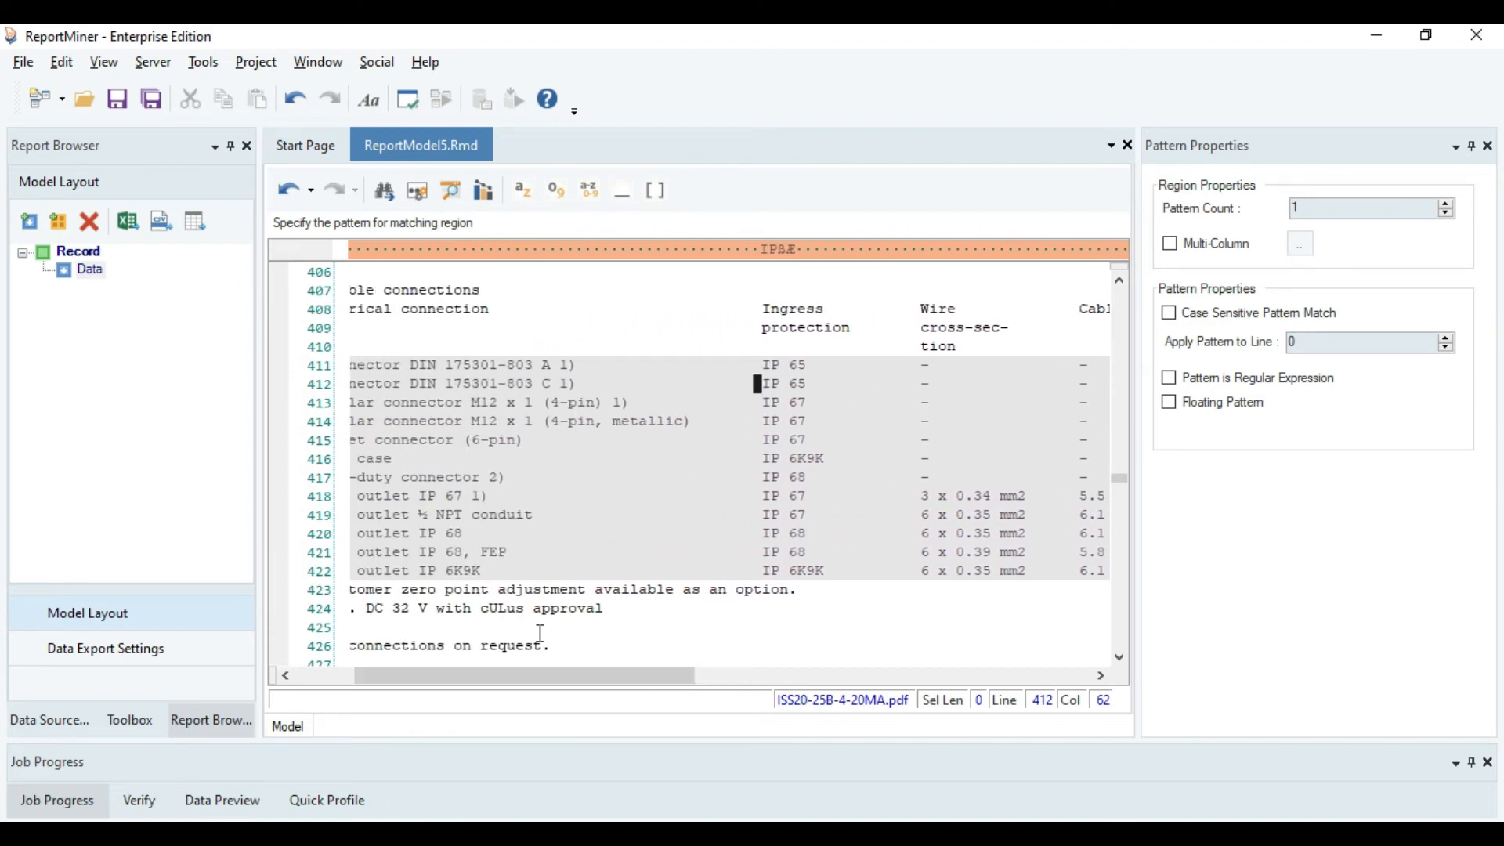
left_click_drag(525, 671, 481, 688)
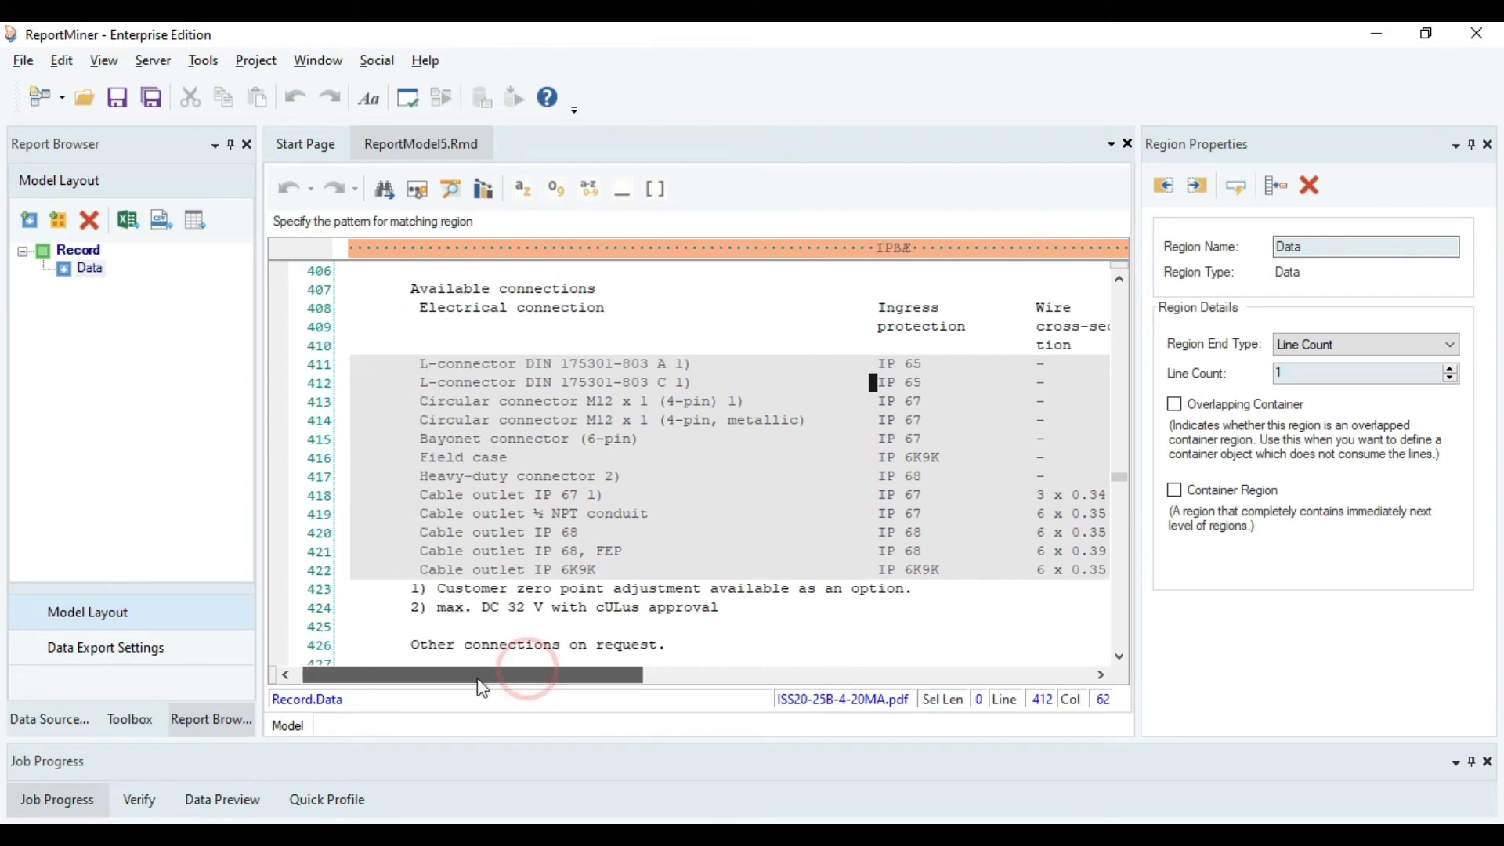
left_click_drag(419, 362, 807, 568)
right_click(682, 408)
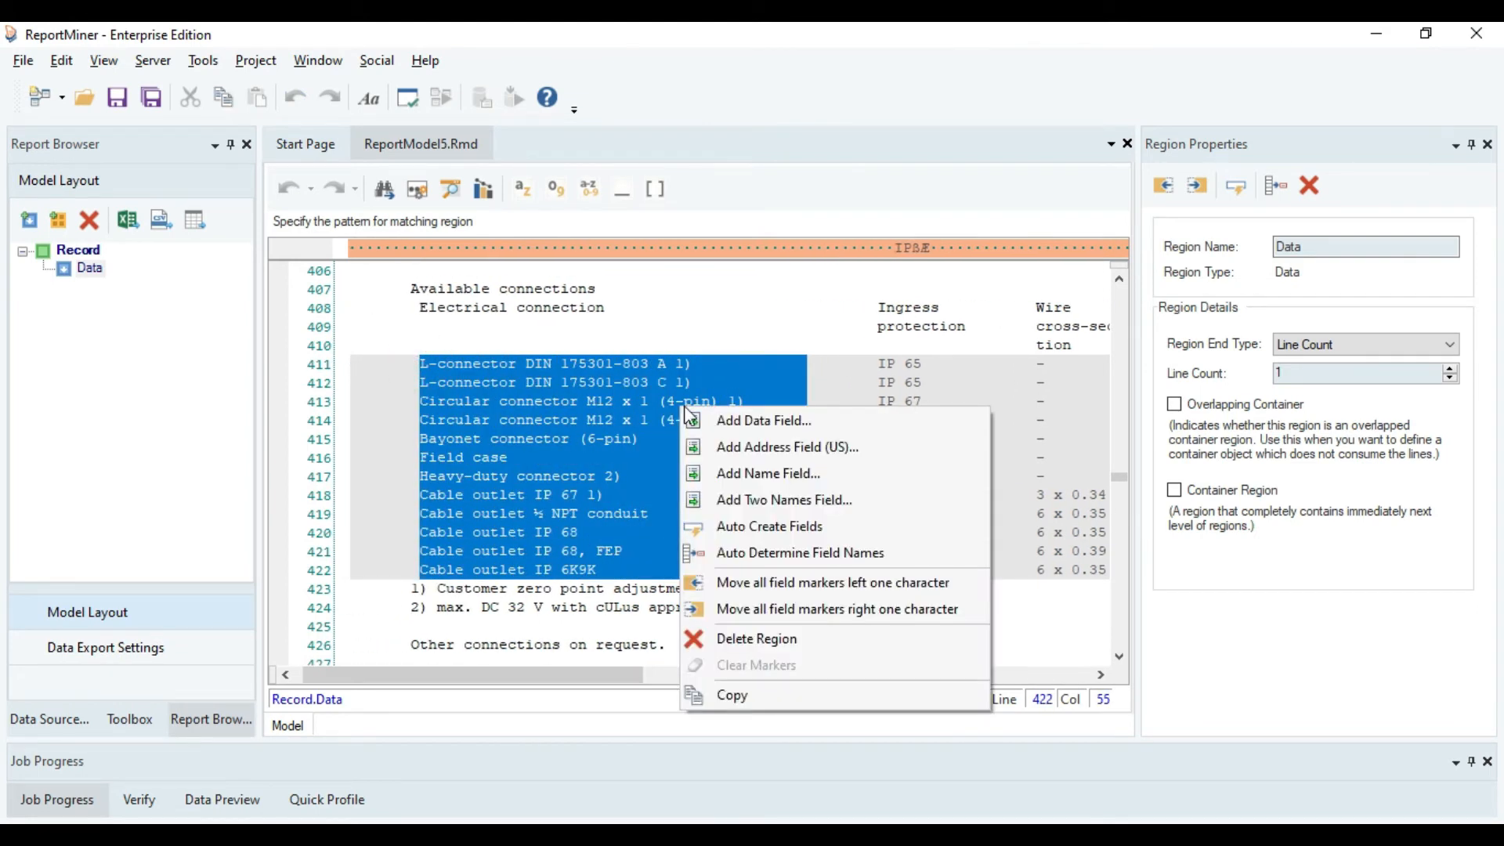
left_click(746, 416)
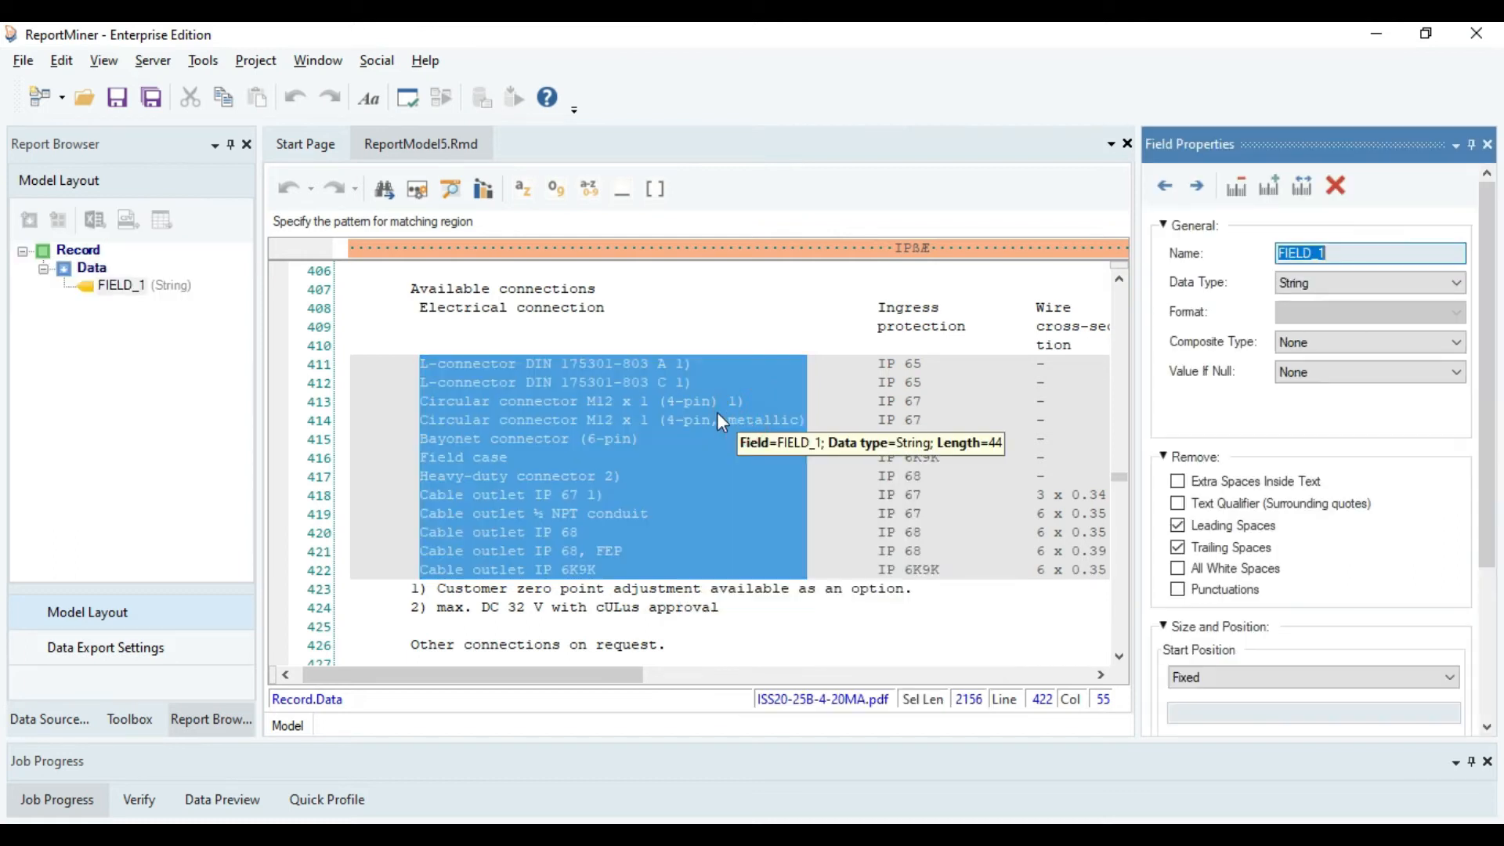
Rename the field on the Electrical connection column as Electrical_connection.
left_click(117, 288)
left_click(116, 287)
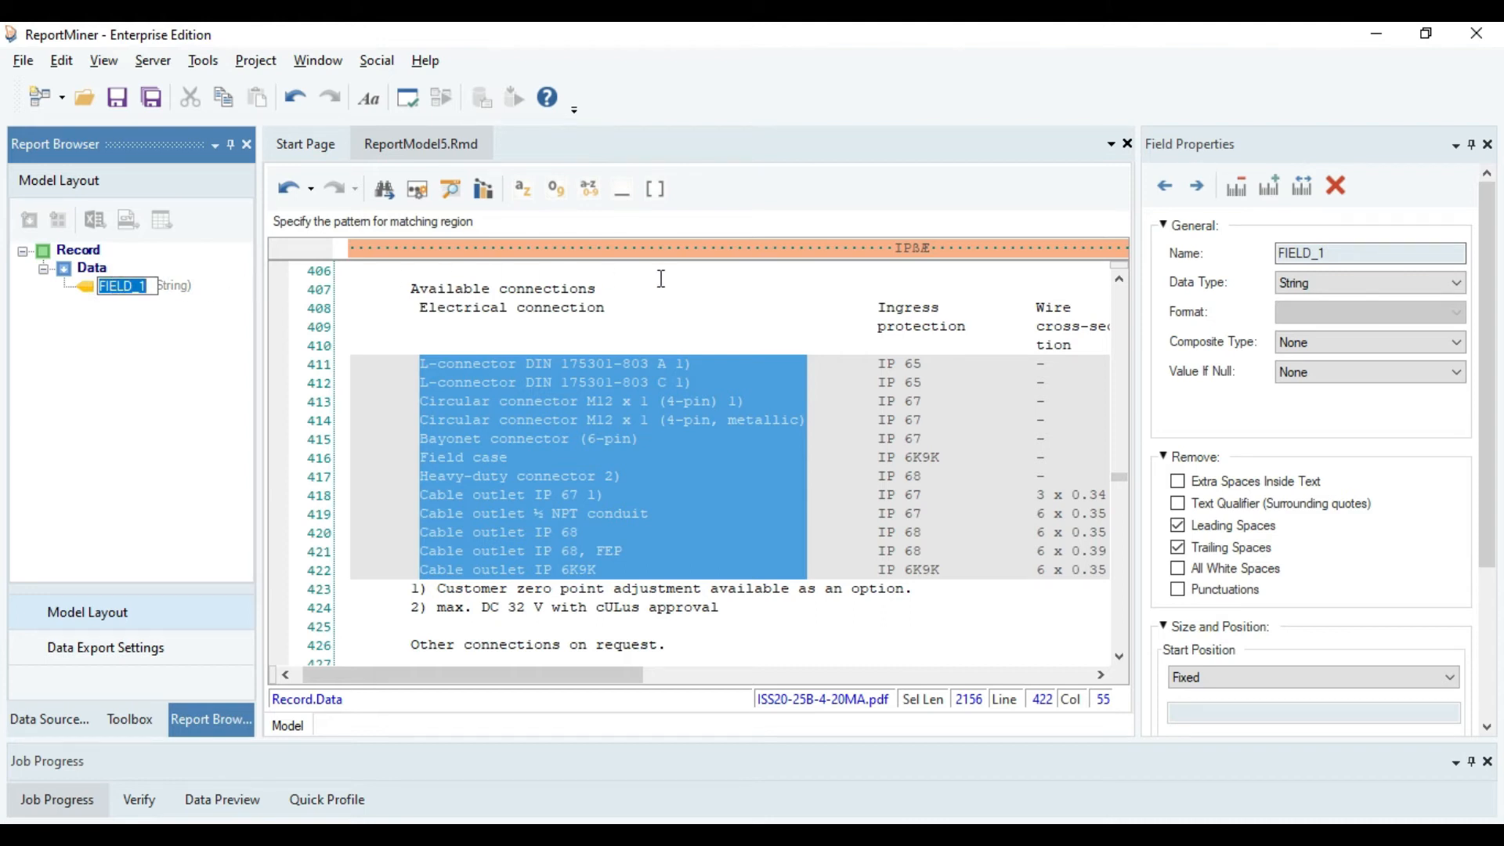
left_click(1333, 253)
key("BackSpace")
key("BackSpace")
key("BackSpace")
key("BackSpace")
key("BackSpace")
key("BackSpace")
key("BackSpace")
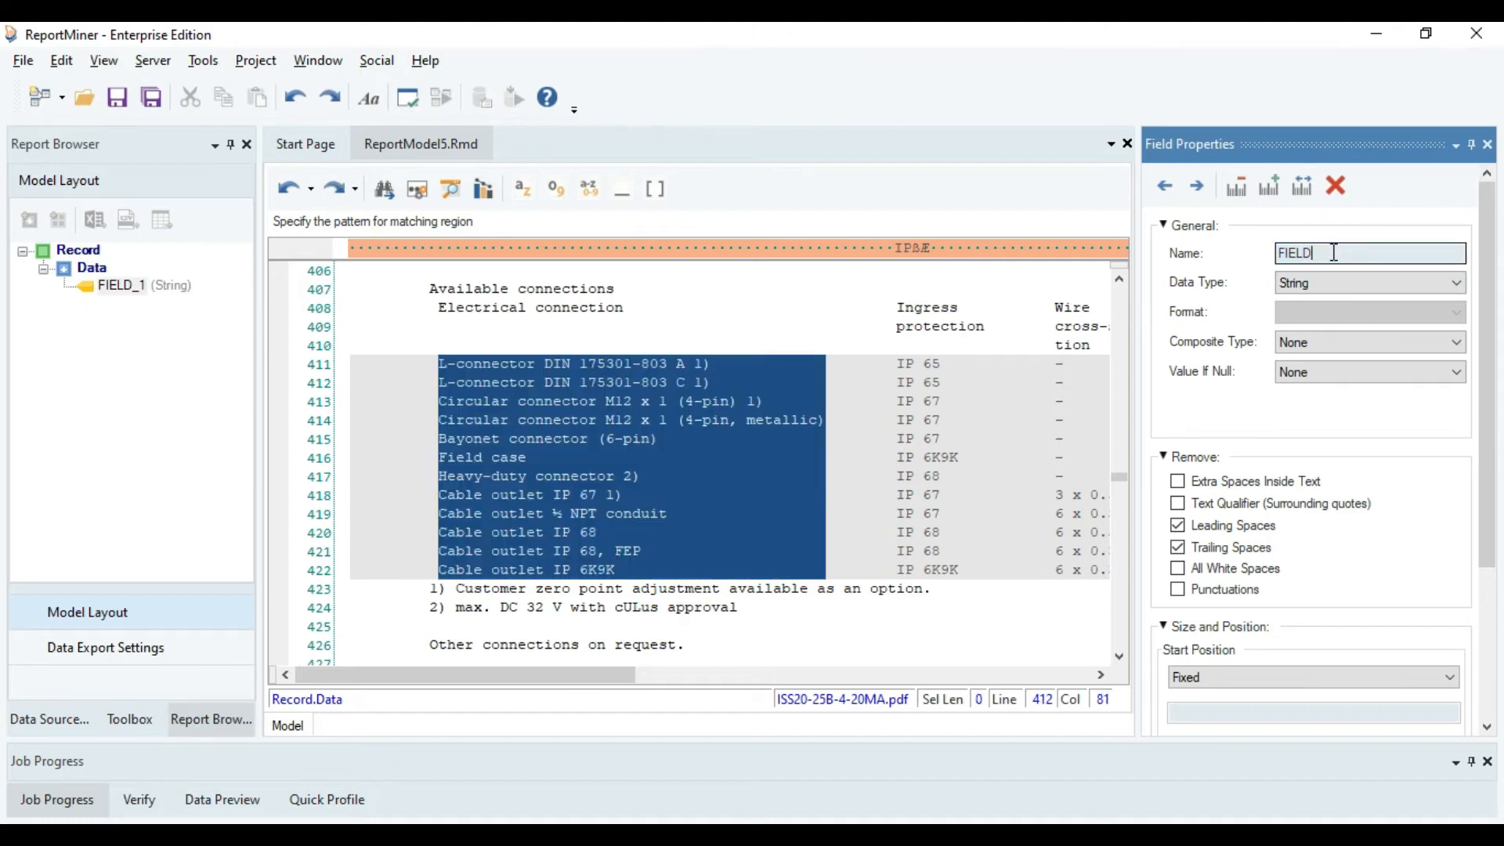
type("Electrical_connection")
left_click(1328, 373)
left_click_drag(1486, 392, 1487, 497)
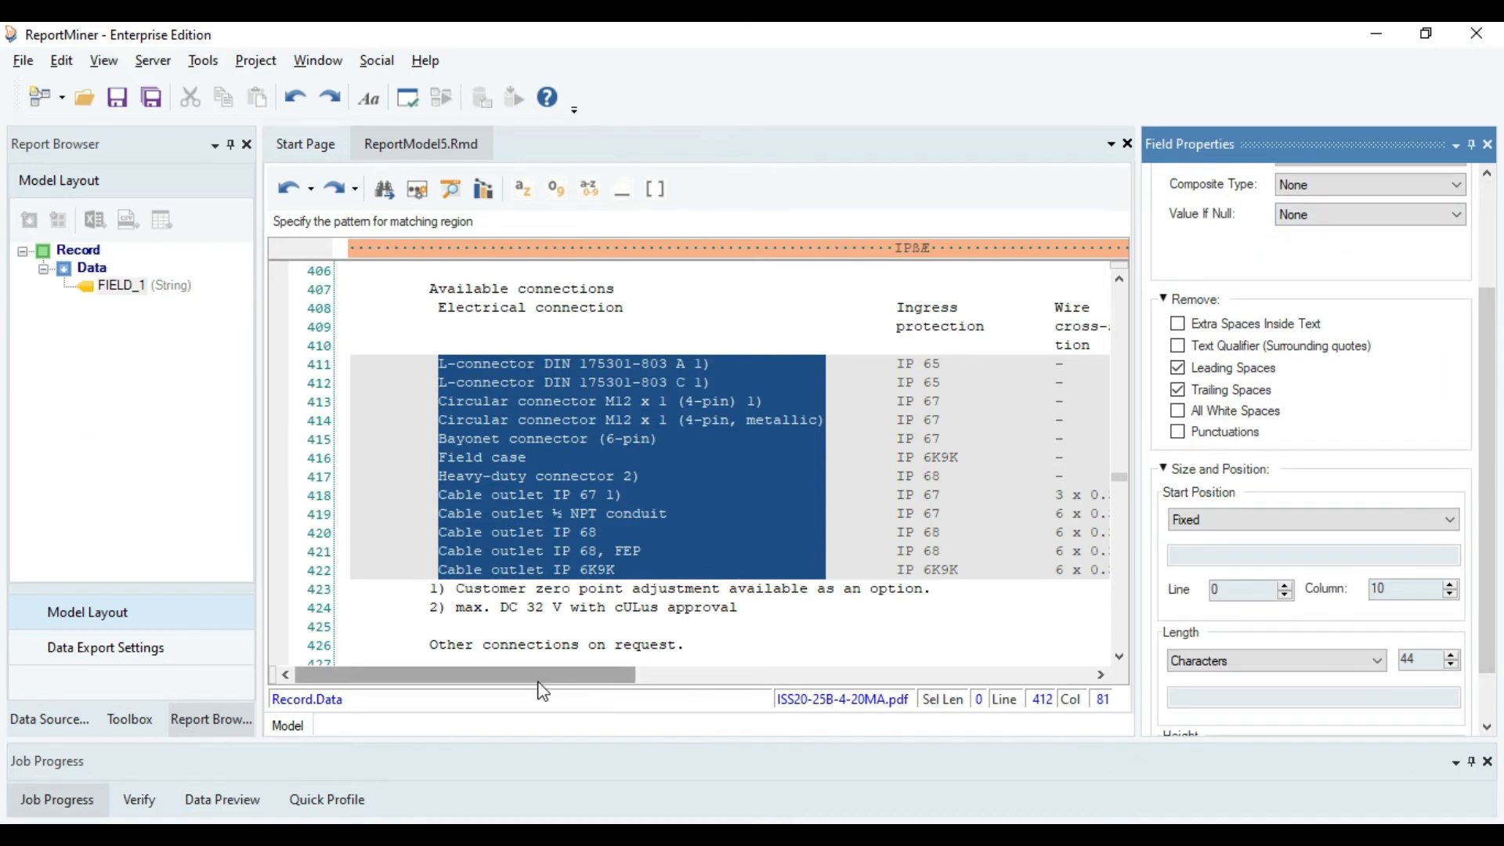
Add a data field covering the Ingress protection values on lines 411 to 422.
left_click_drag(540, 679, 648, 678)
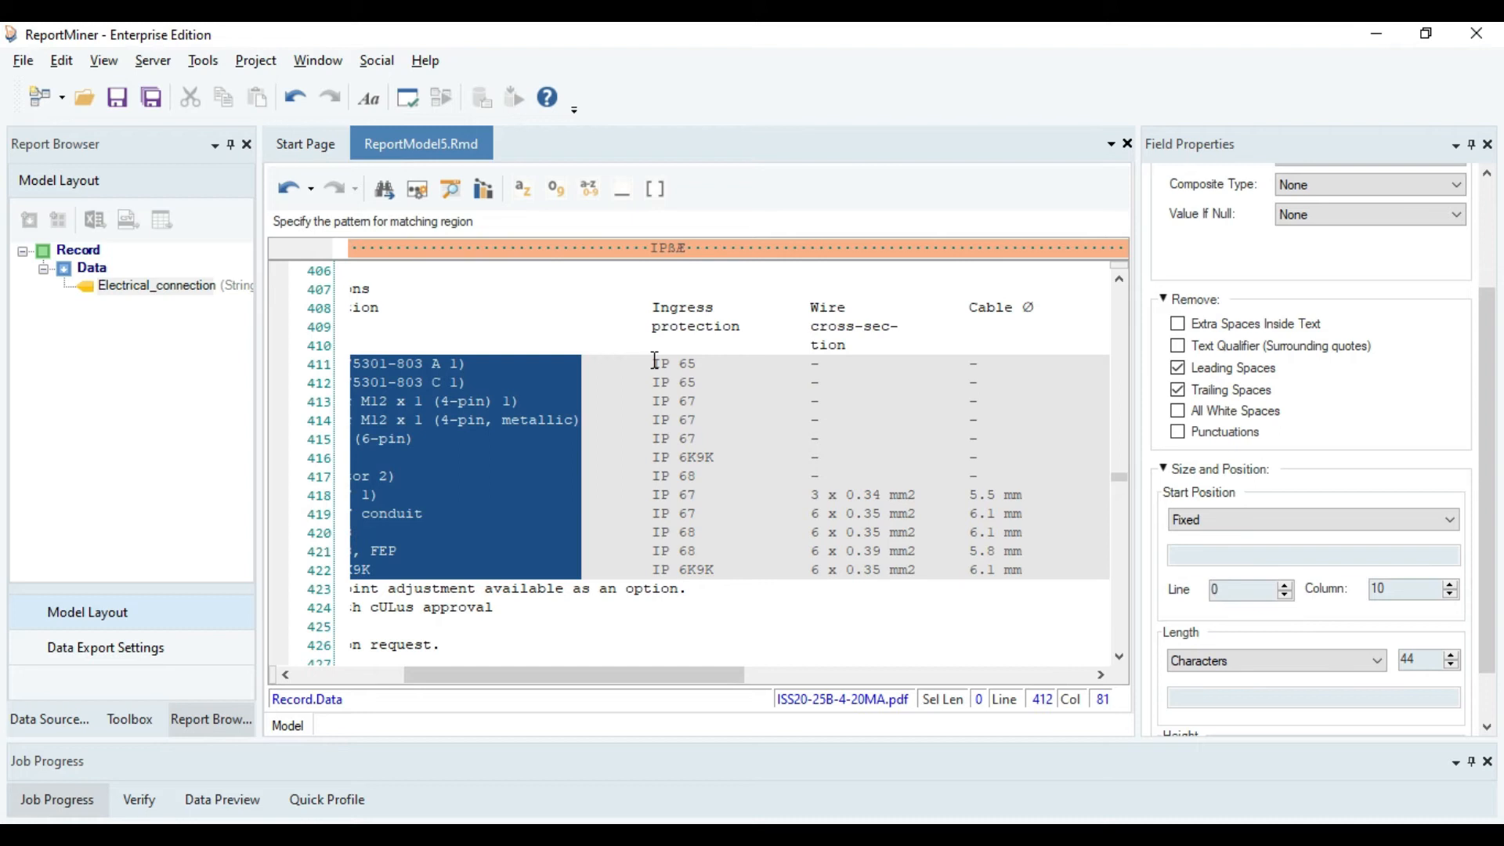
left_click_drag(655, 360, 715, 571)
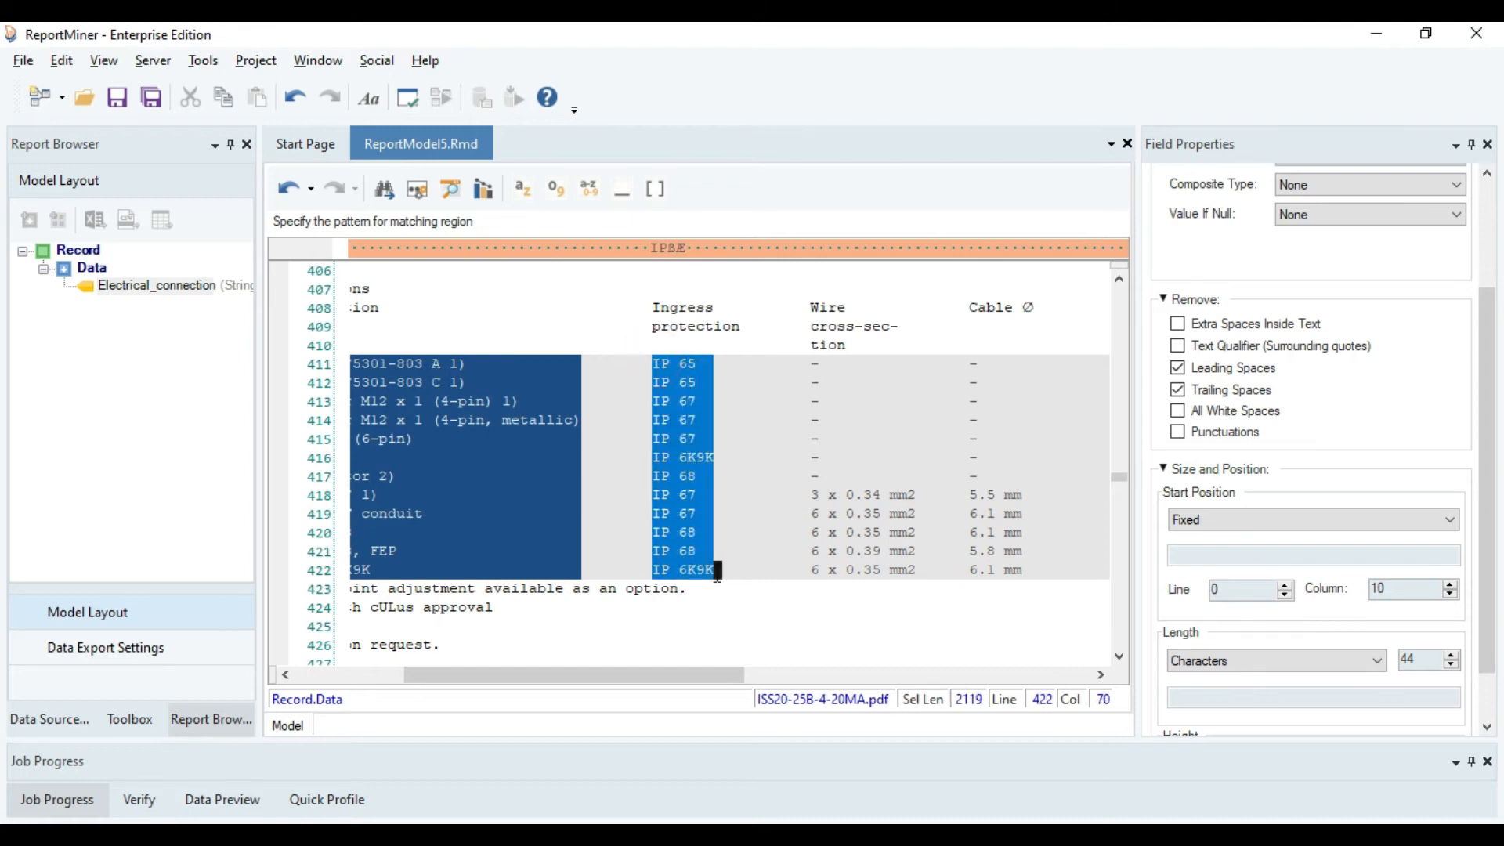
right_click(708, 397)
left_click(710, 398)
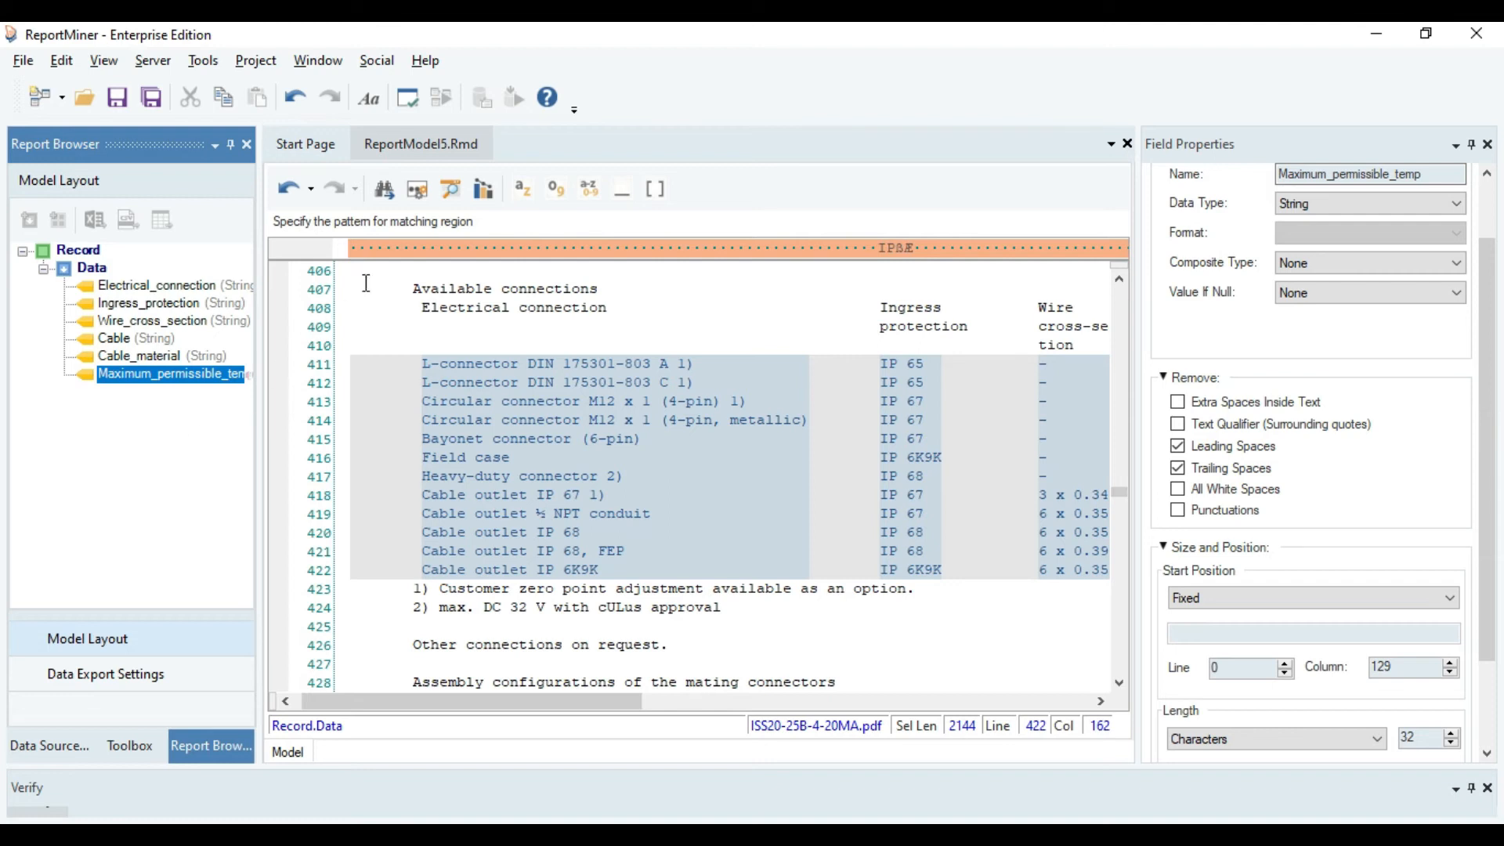
Preview the report model's extracted data and check the records for all defined fields in an enlarged preview.
left_click(449, 195)
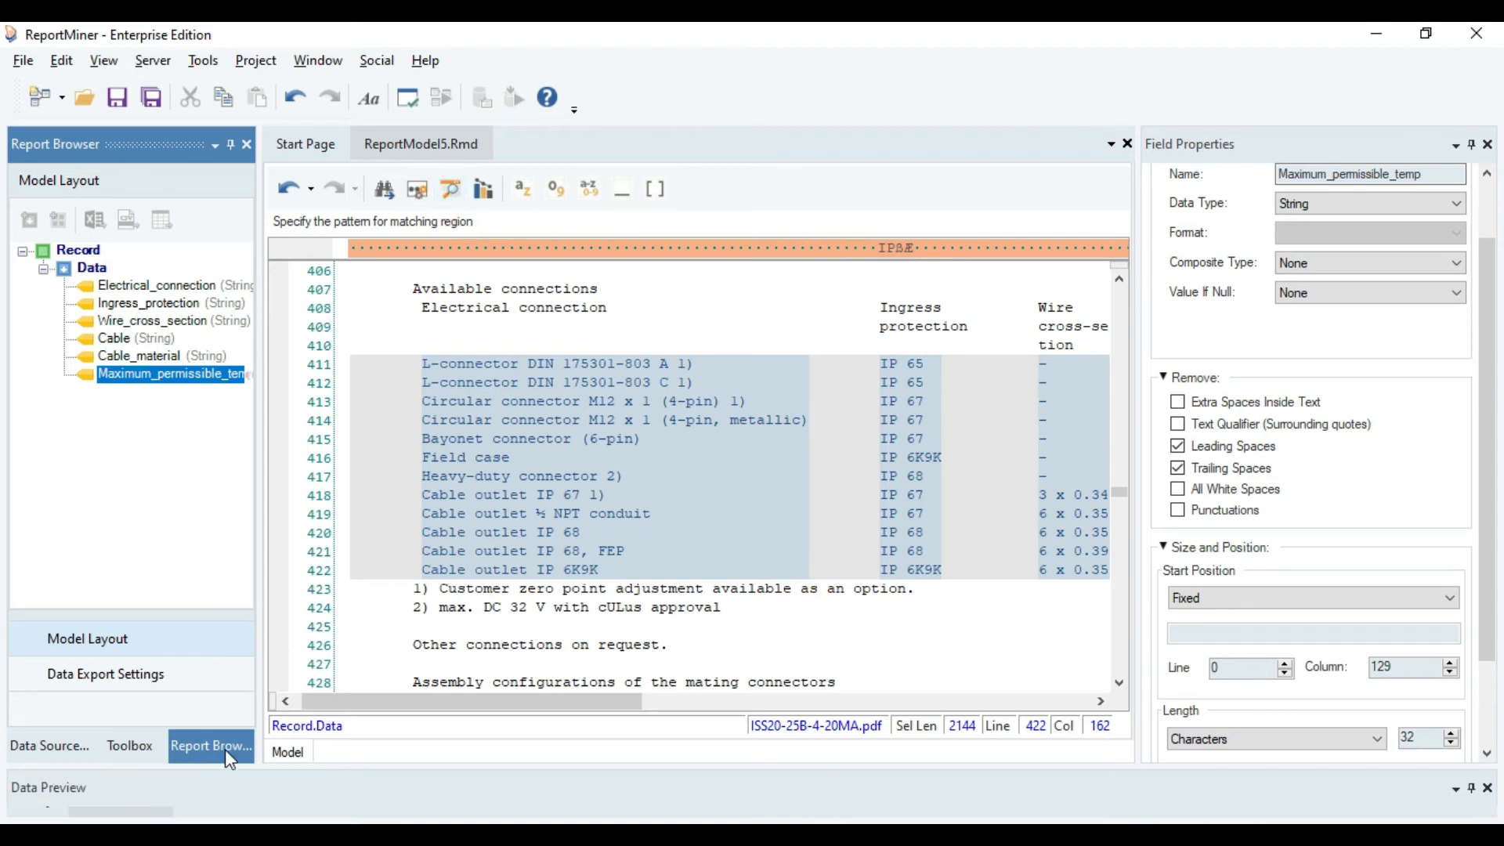
left_click(214, 790)
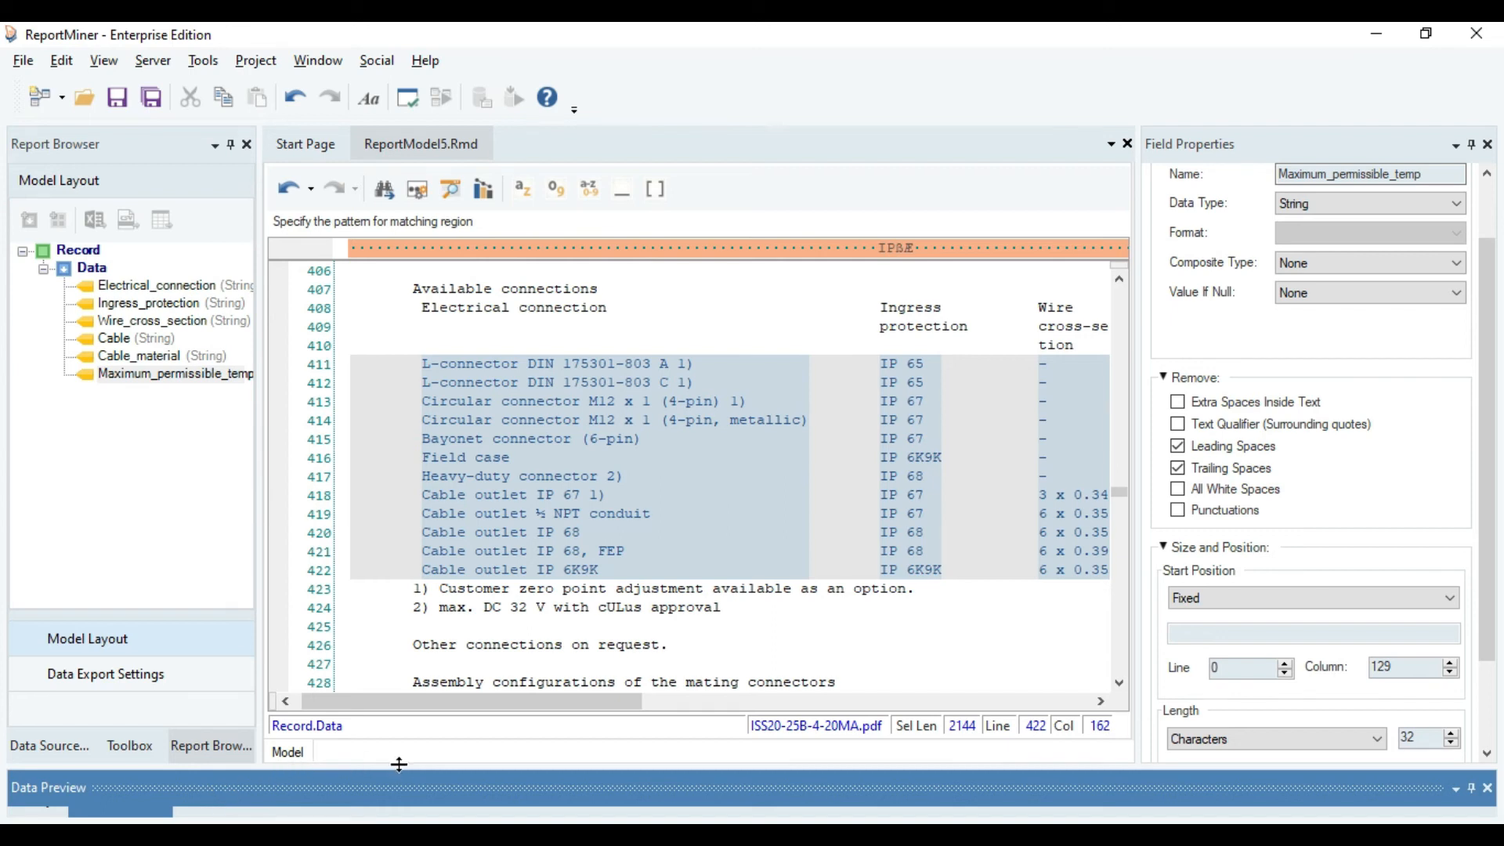
left_click_drag(399, 768, 443, 538)
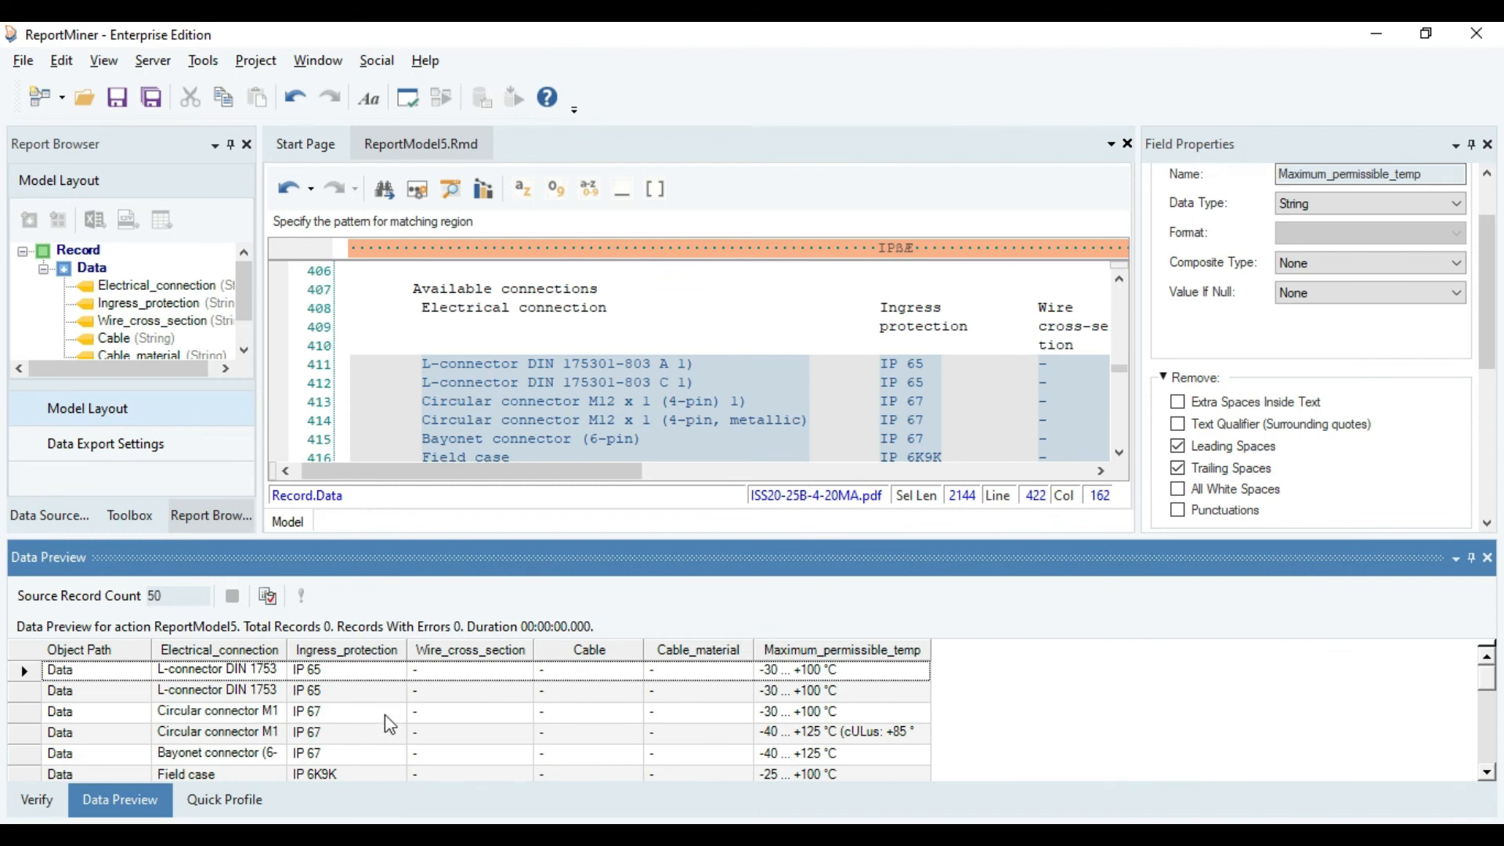
scroll(384, 714, "down", 1)
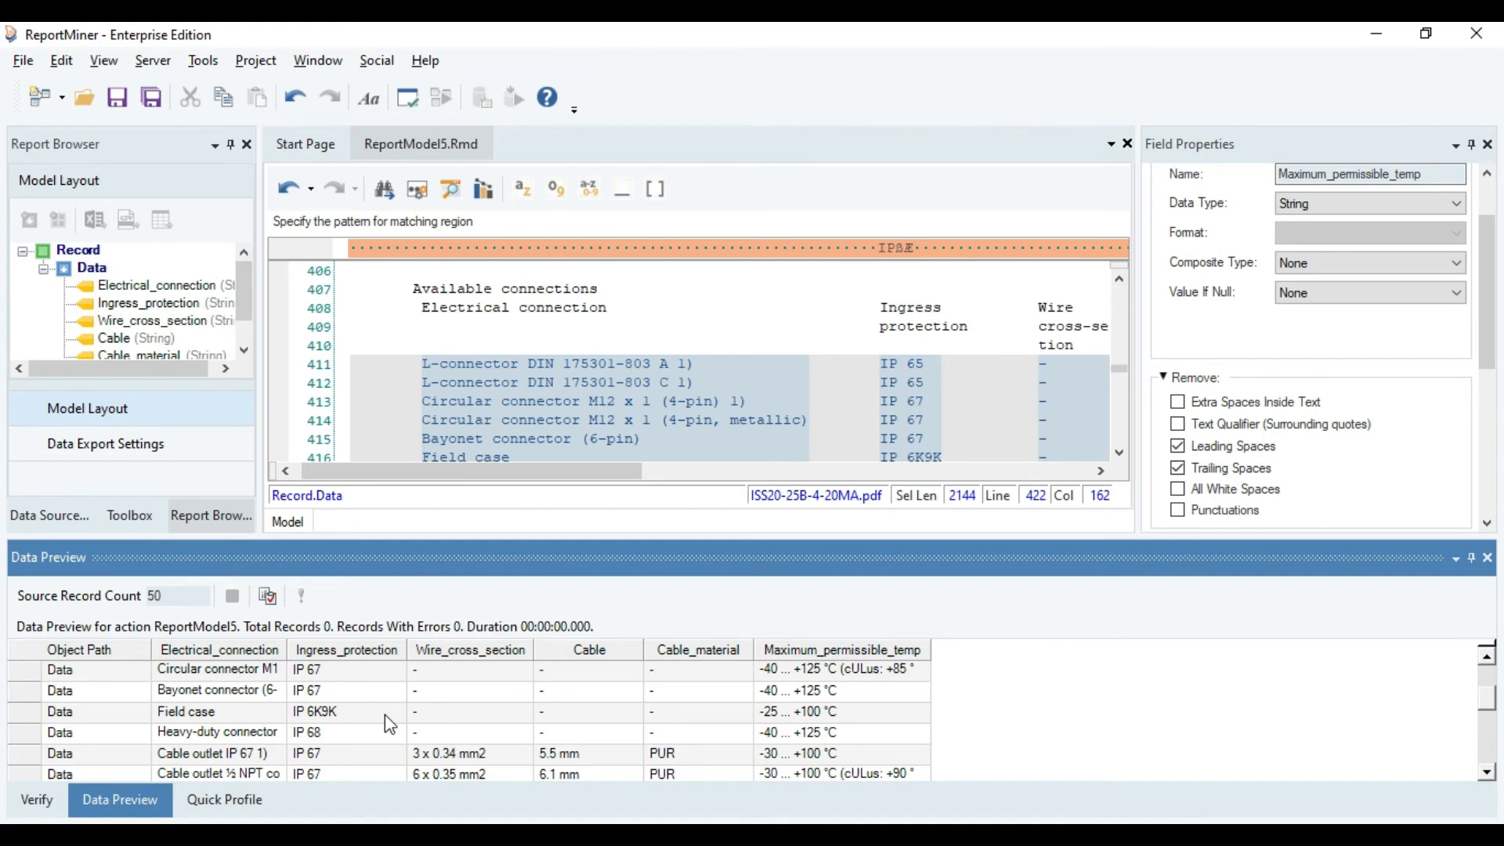
scroll(384, 714, "down", 3)
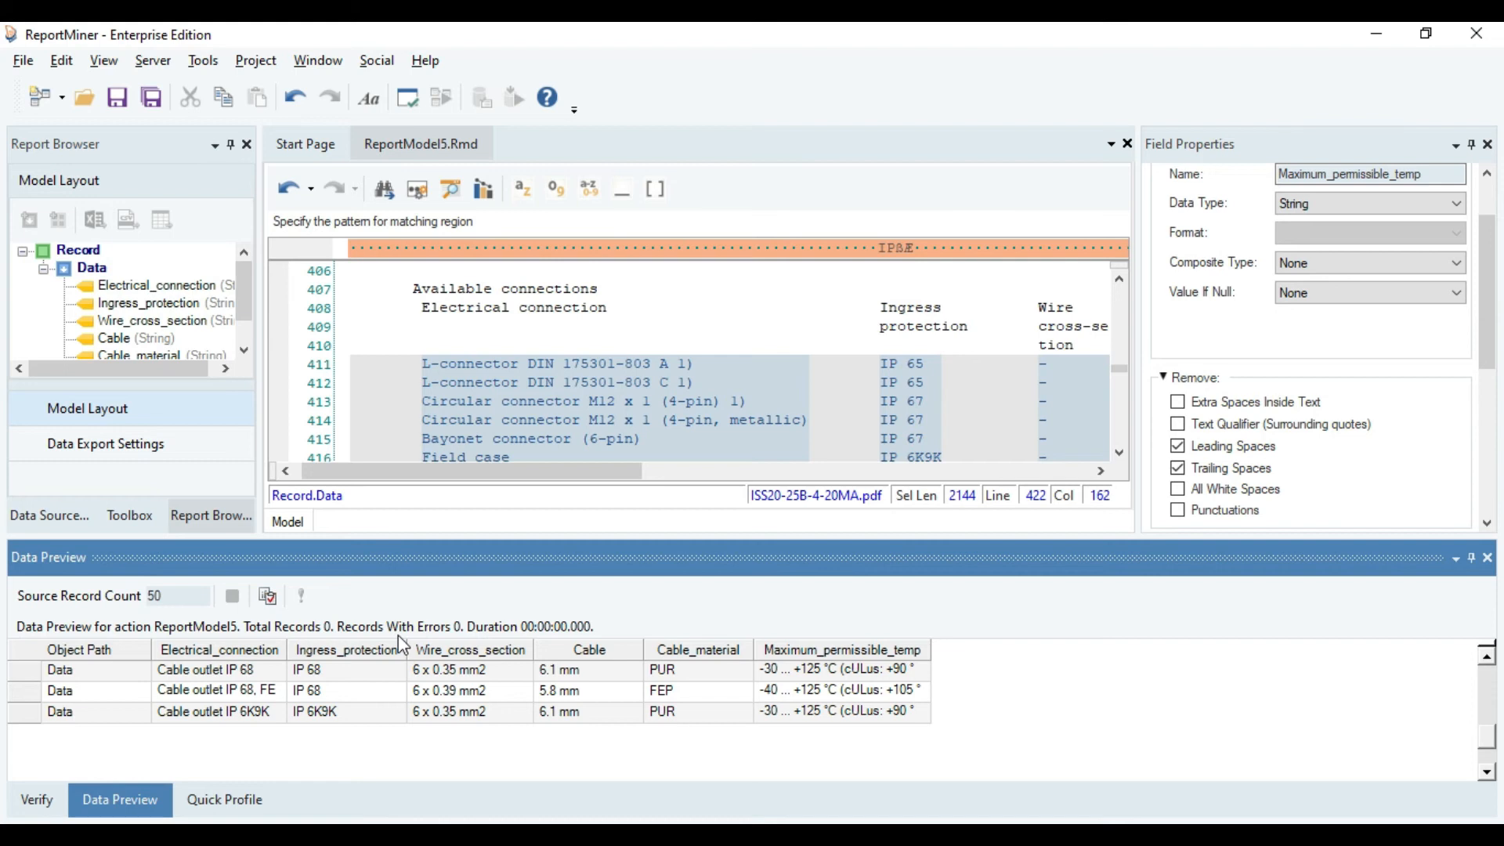
left_click_drag(404, 537, 392, 633)
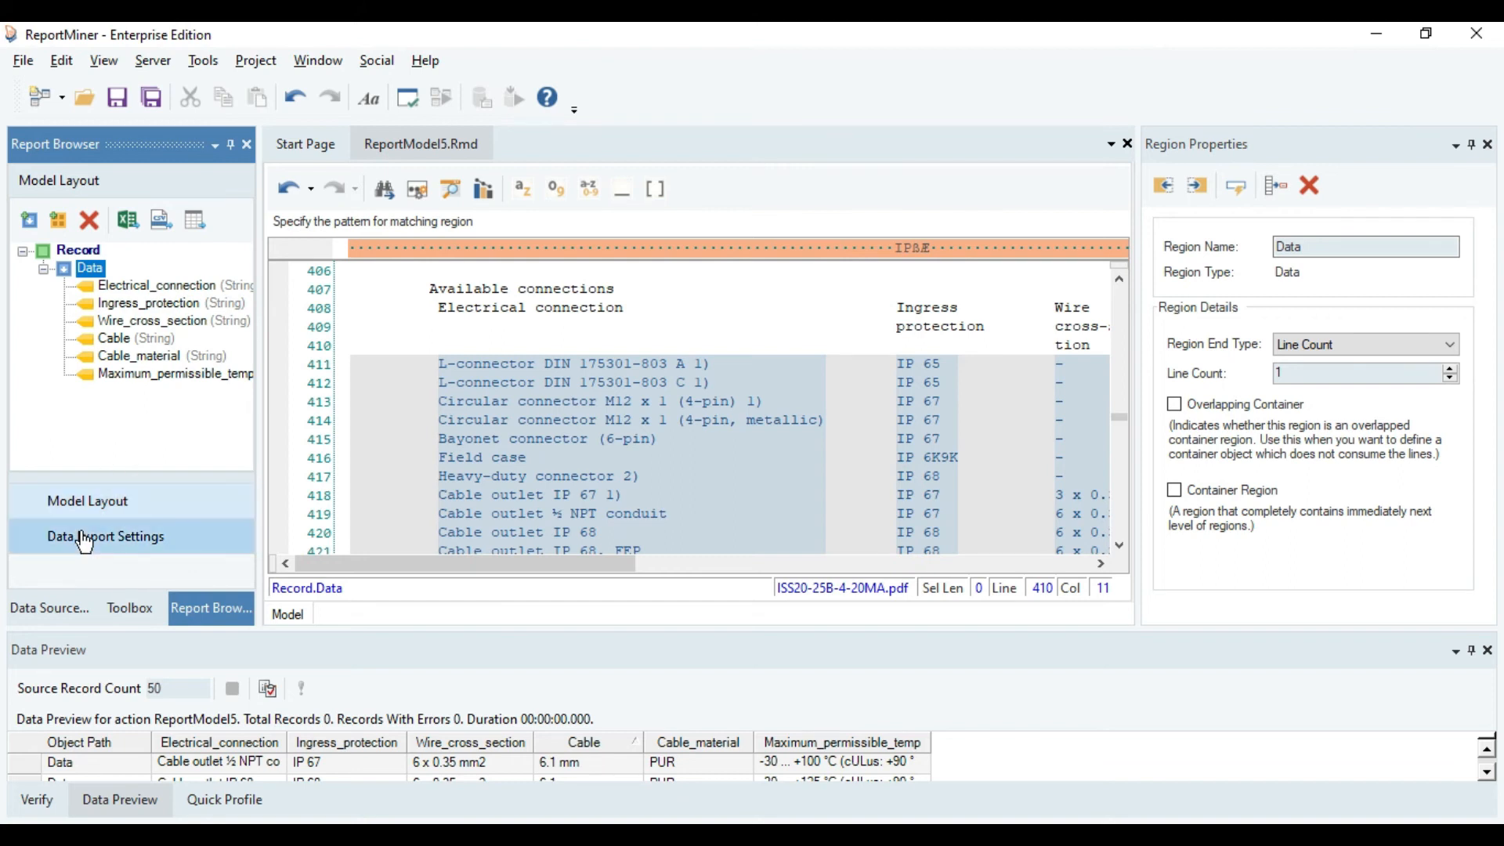
Create and run an Excel export setting that writes the extracted data to Data.xlsx in the Project folder.
left_click(84, 541)
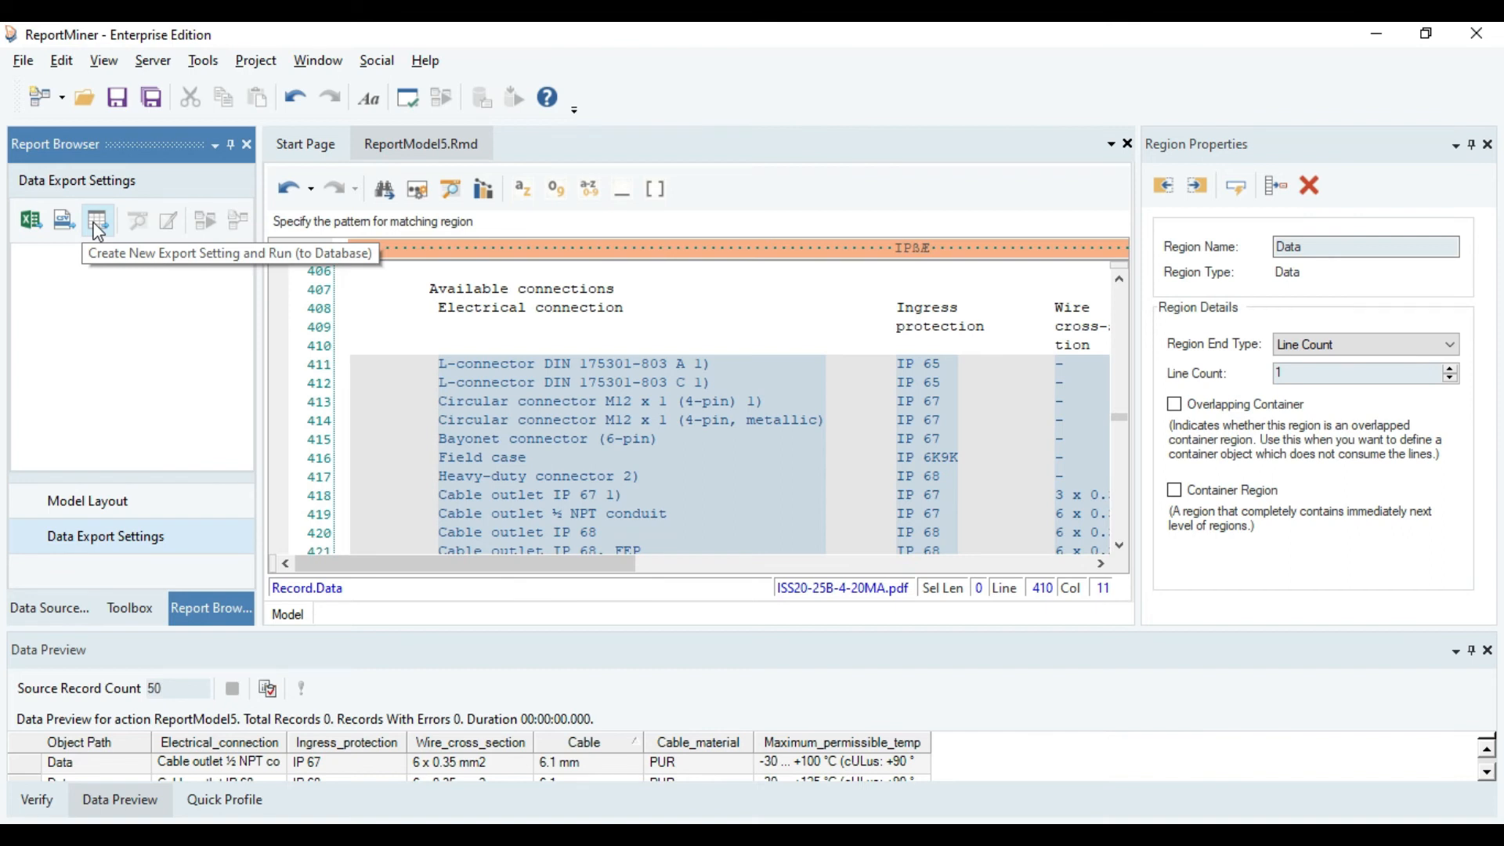
left_click(26, 224)
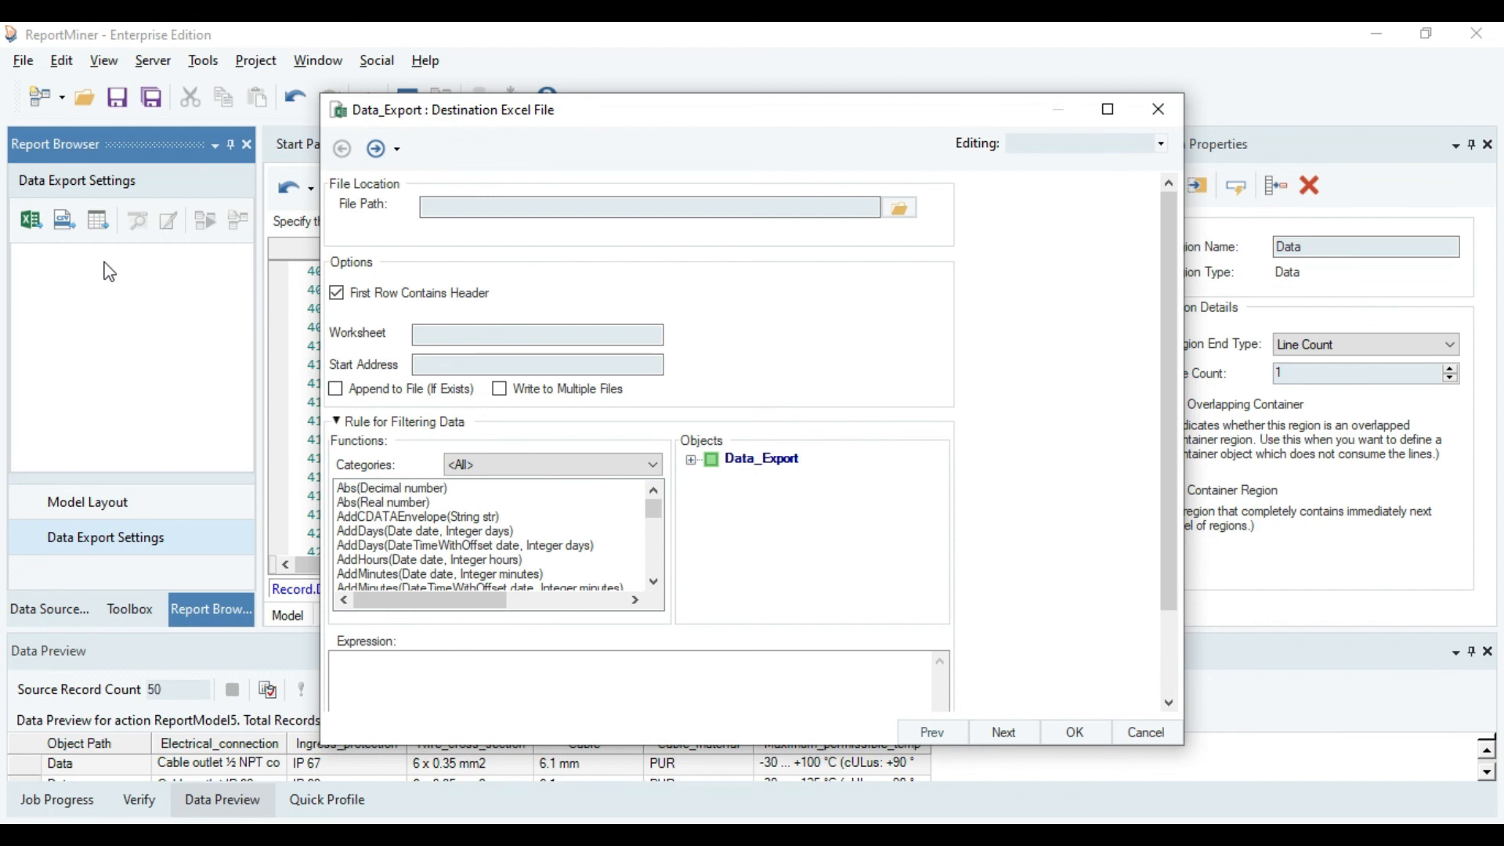
left_click(899, 208)
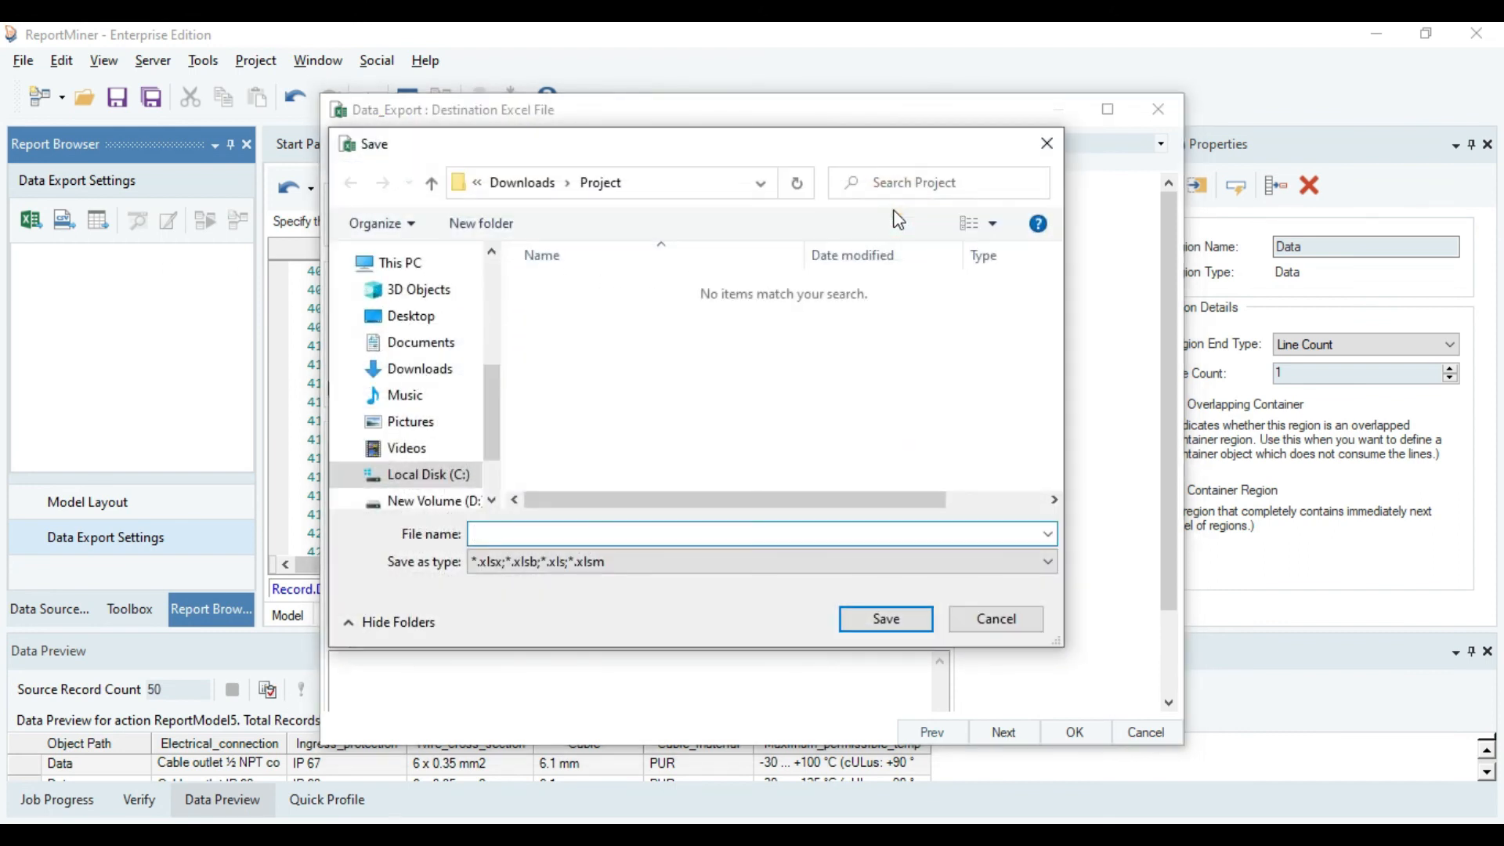
type("Data")
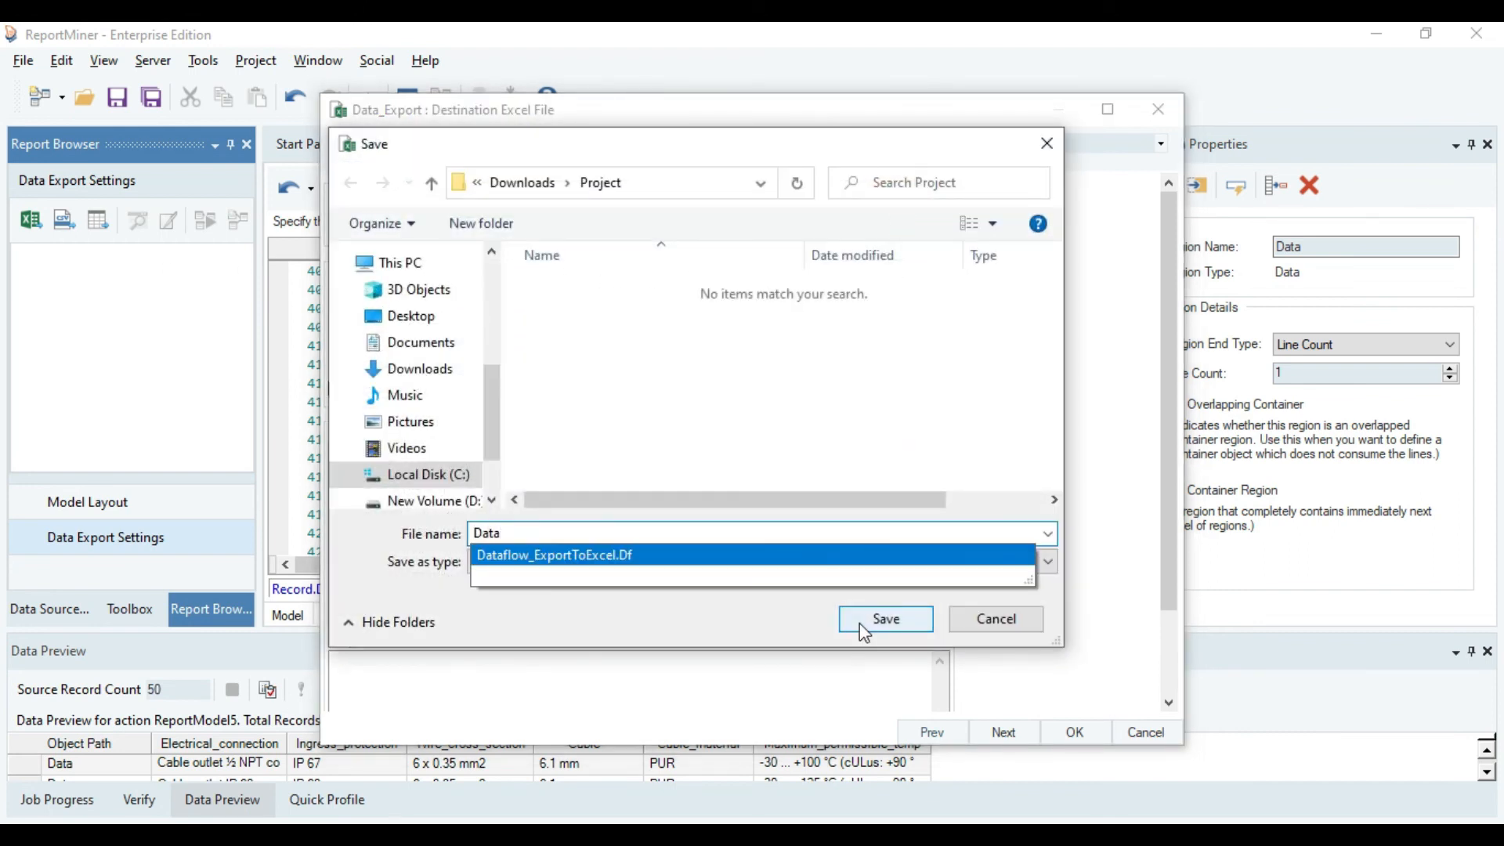
left_click(859, 629)
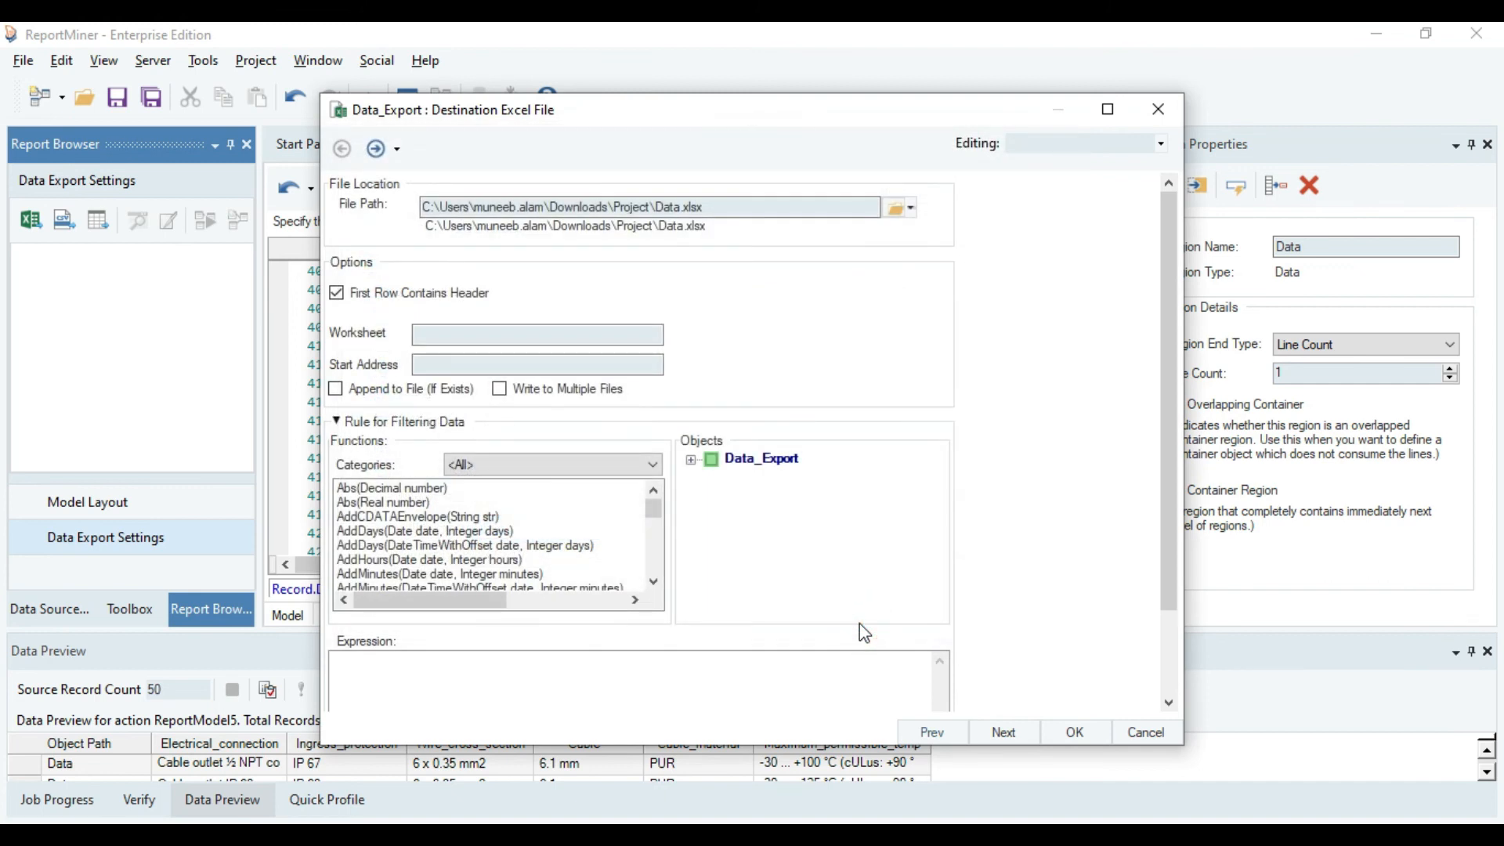
left_click_drag(1169, 302, 1169, 384)
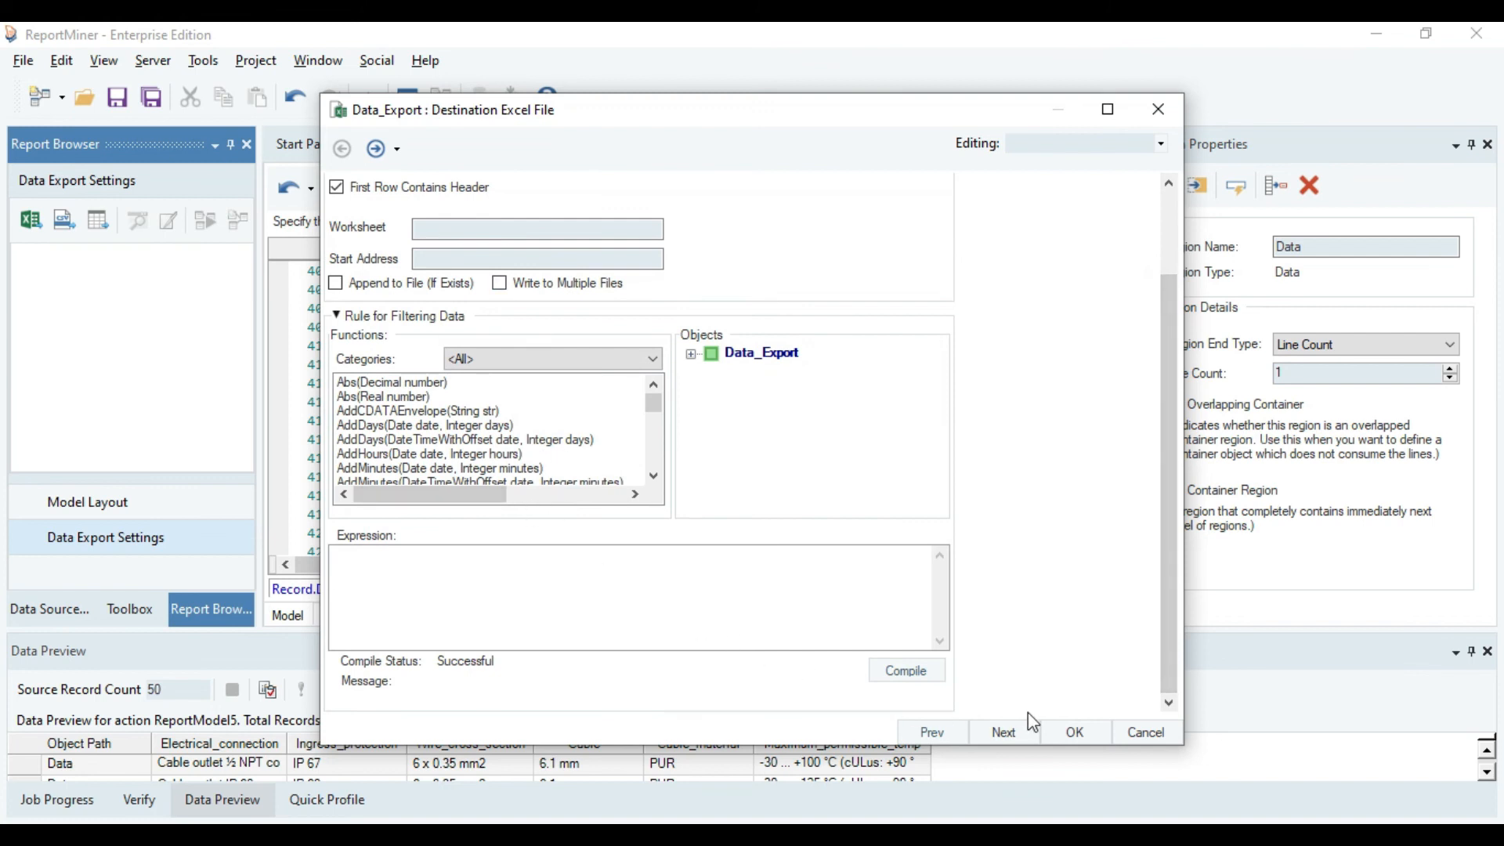
left_click(1080, 735)
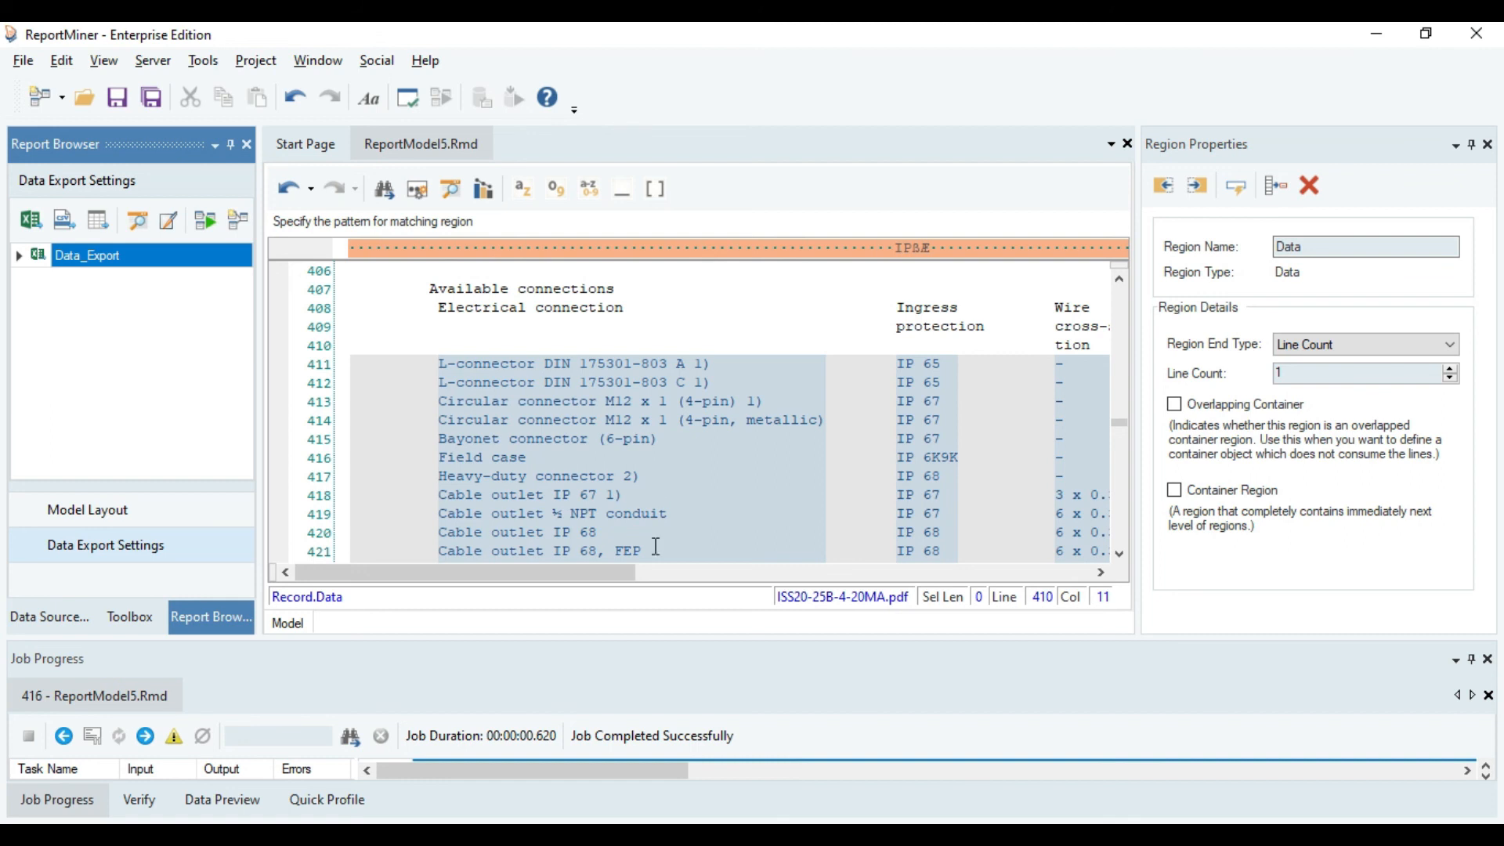
Enlarge the job progress details, open the exported Data.xlsx from the job log, and select the whole Dest worksheet.
left_click_drag(648, 636, 672, 454)
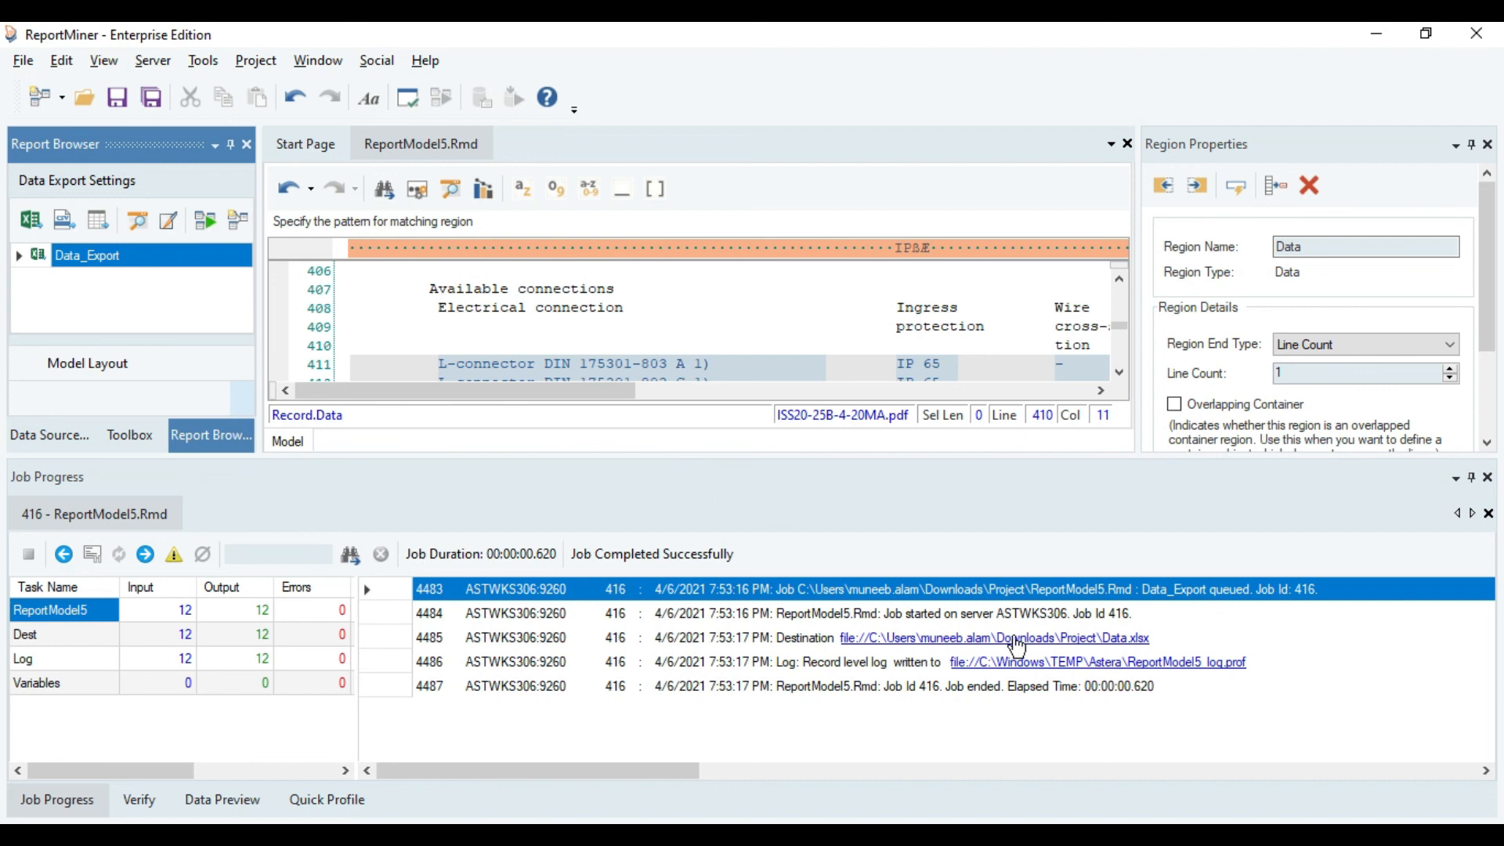
left_click(1017, 639)
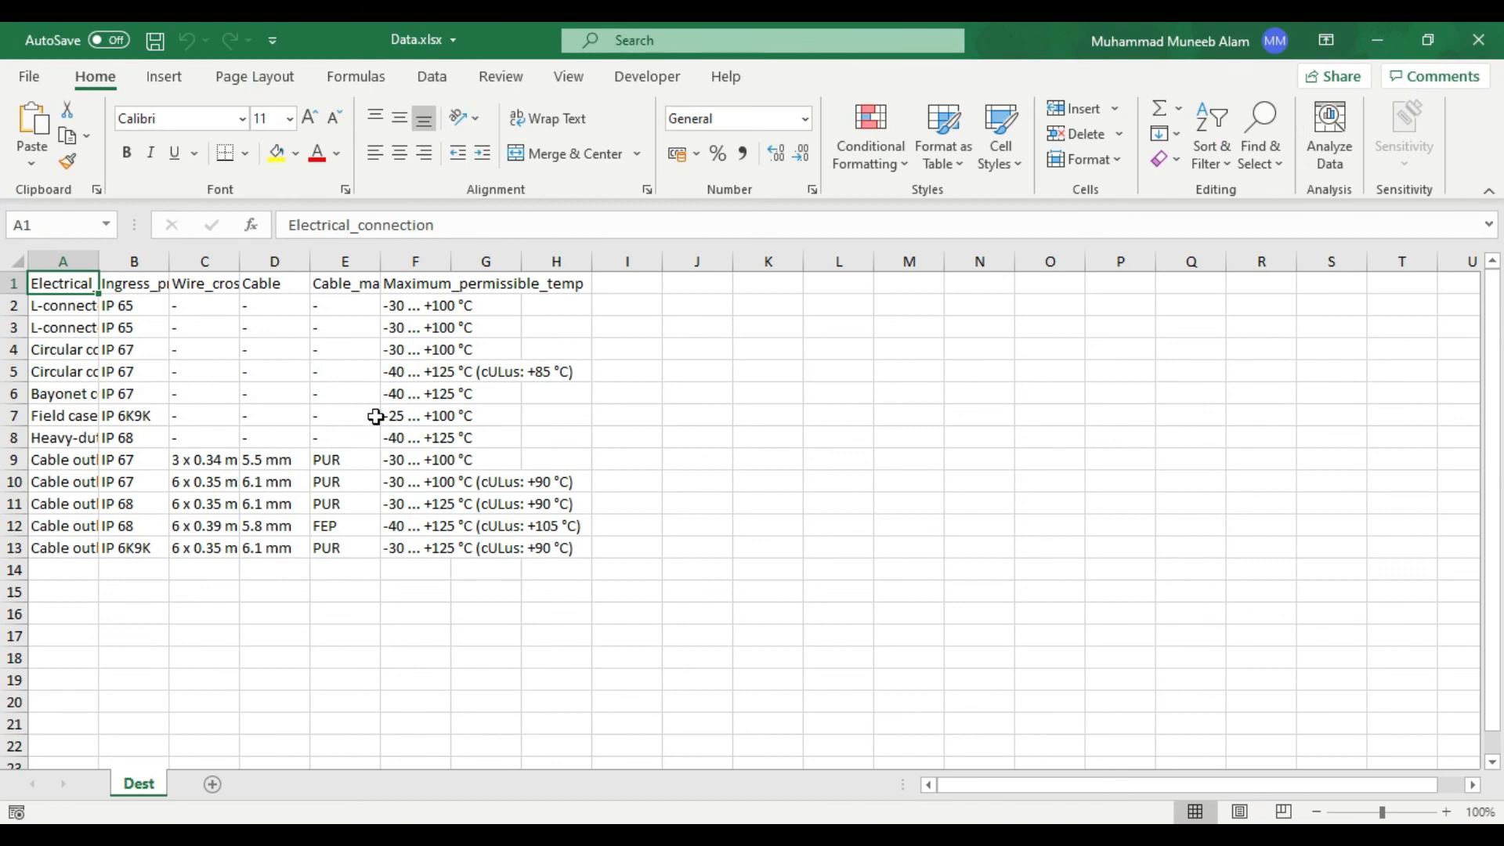
left_click(18, 261)
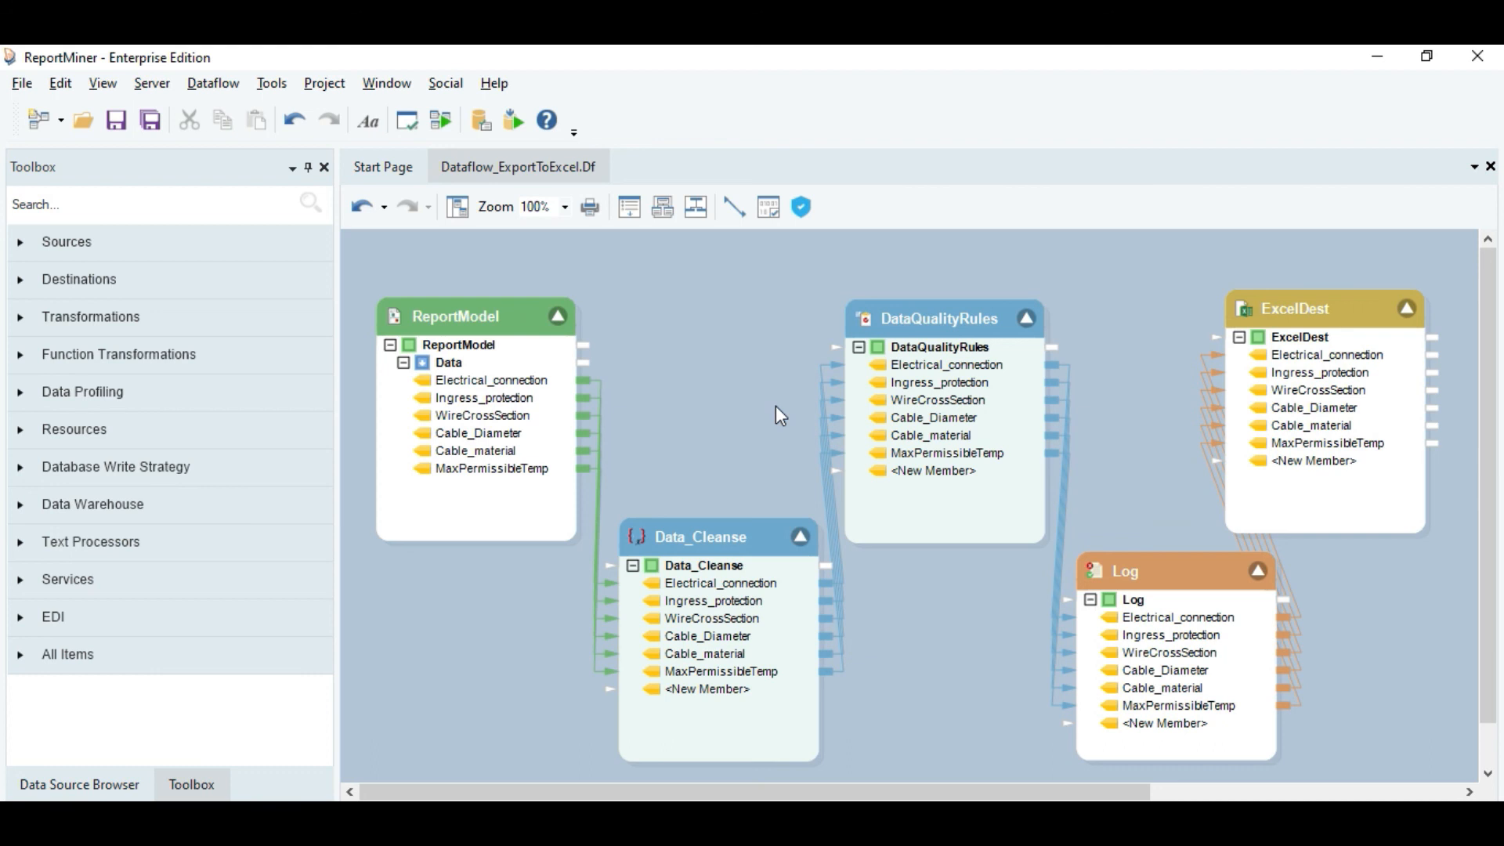
Select the DataQualityRules object in the Dataflow_ExportToExcel dataflow.
left_click(923, 324)
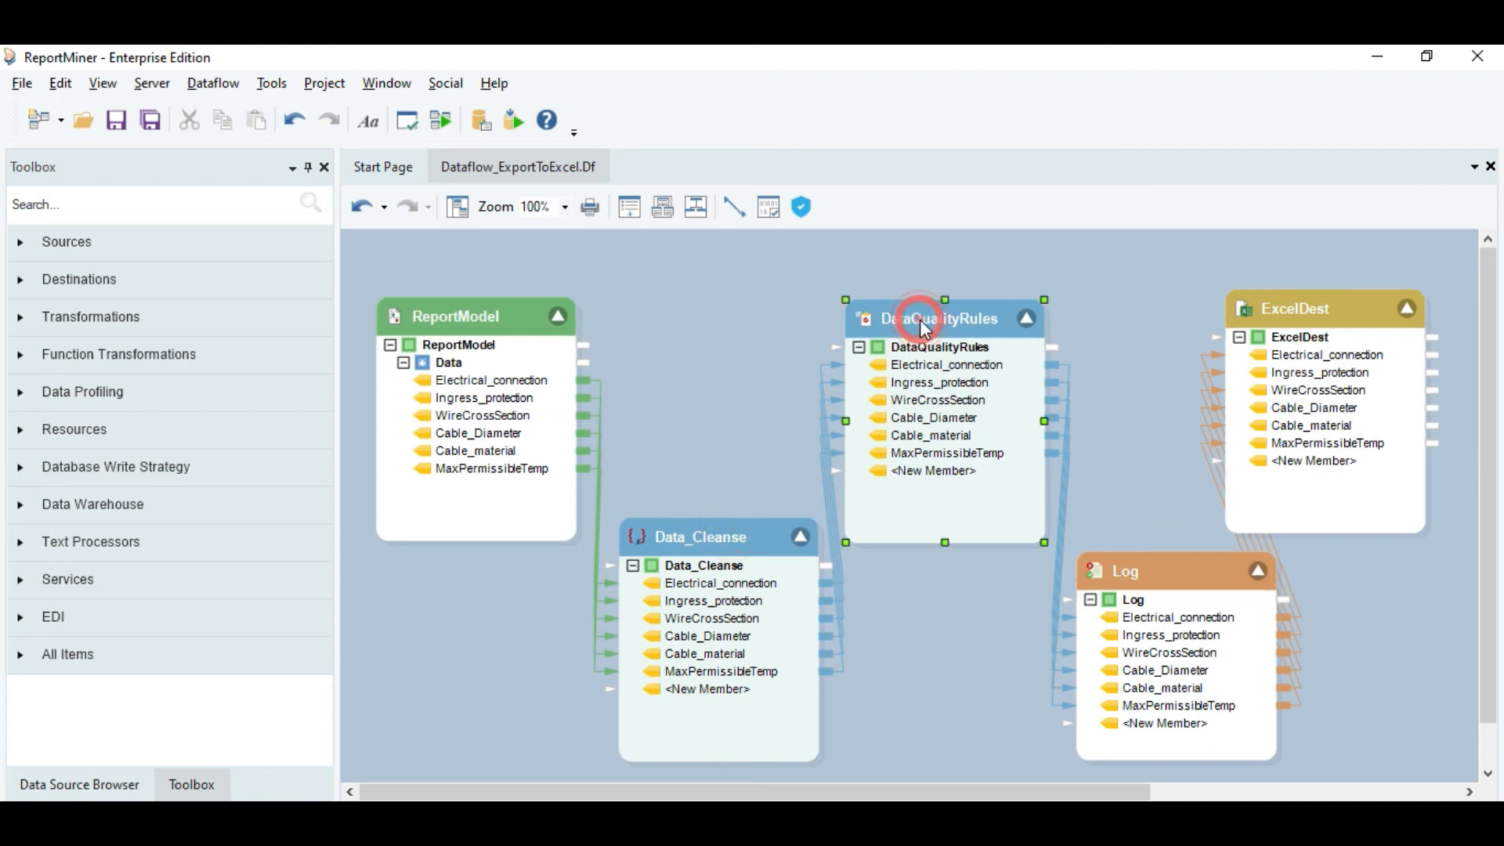